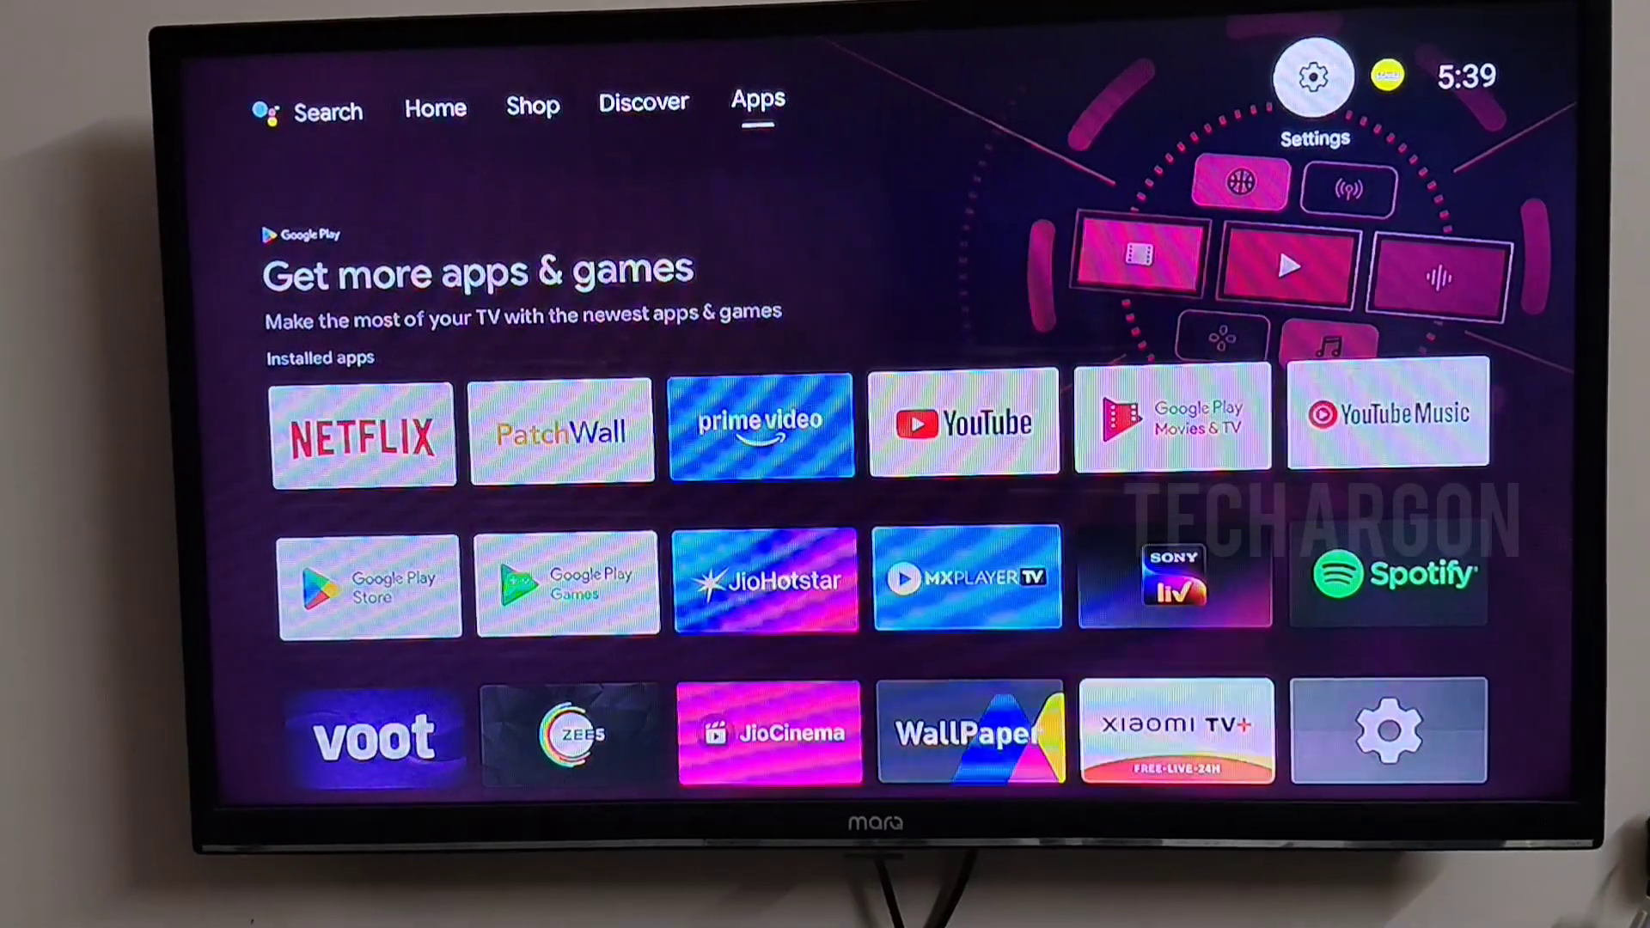
# Open Device Preferences from the TV Settings panel
pyautogui.press('Return')
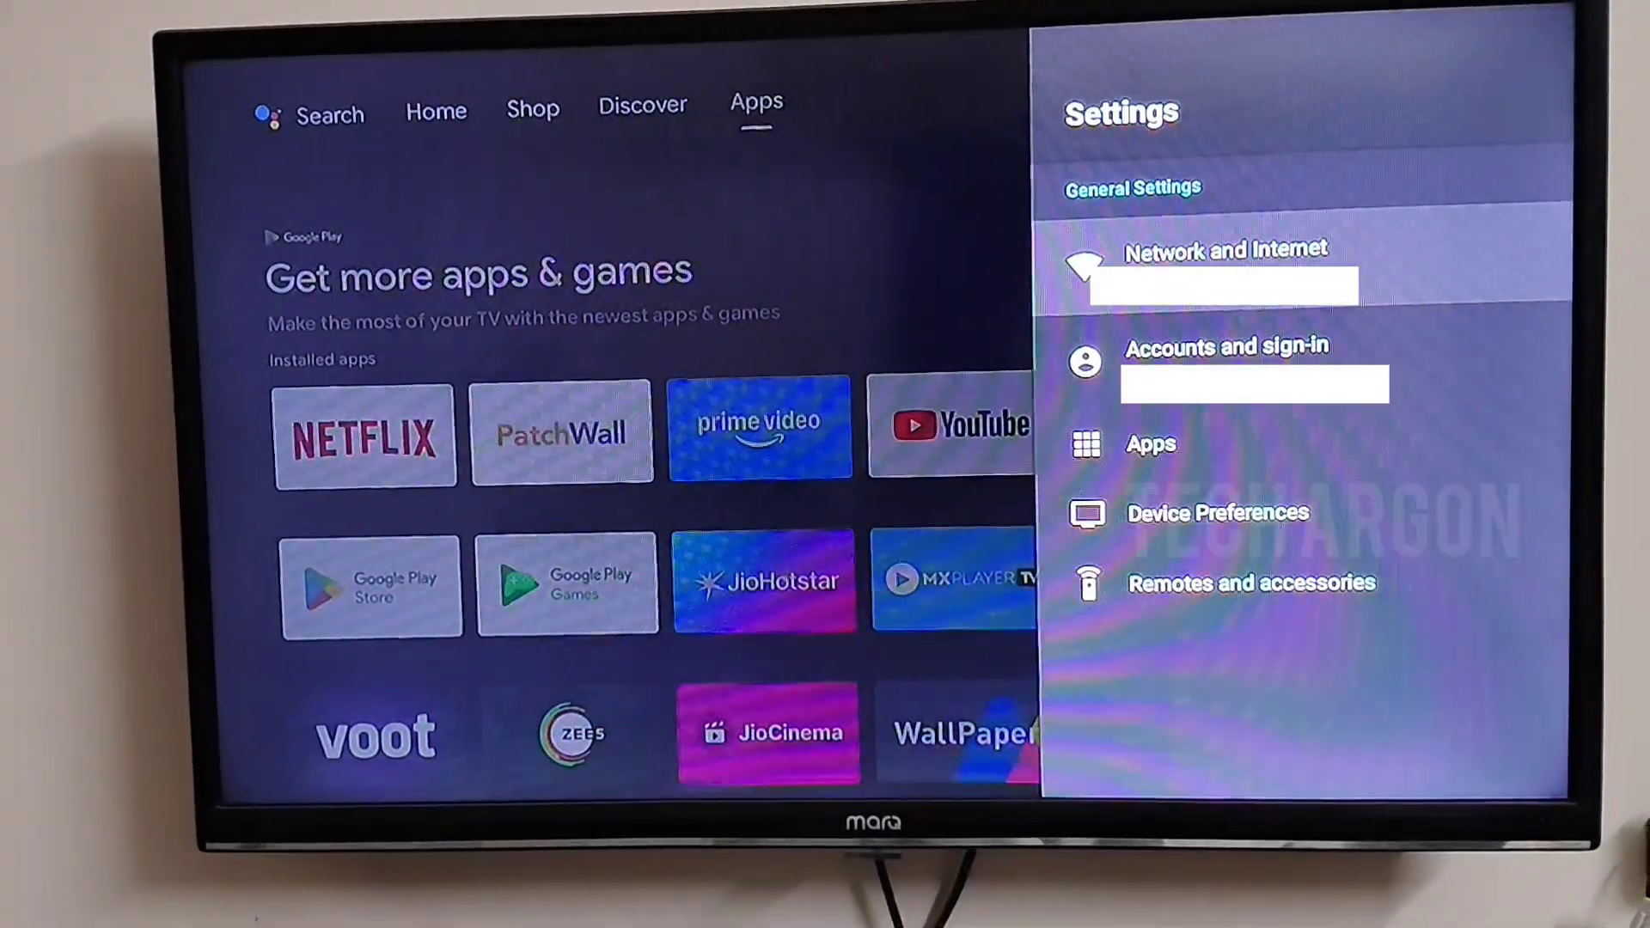
pyautogui.press('Down')
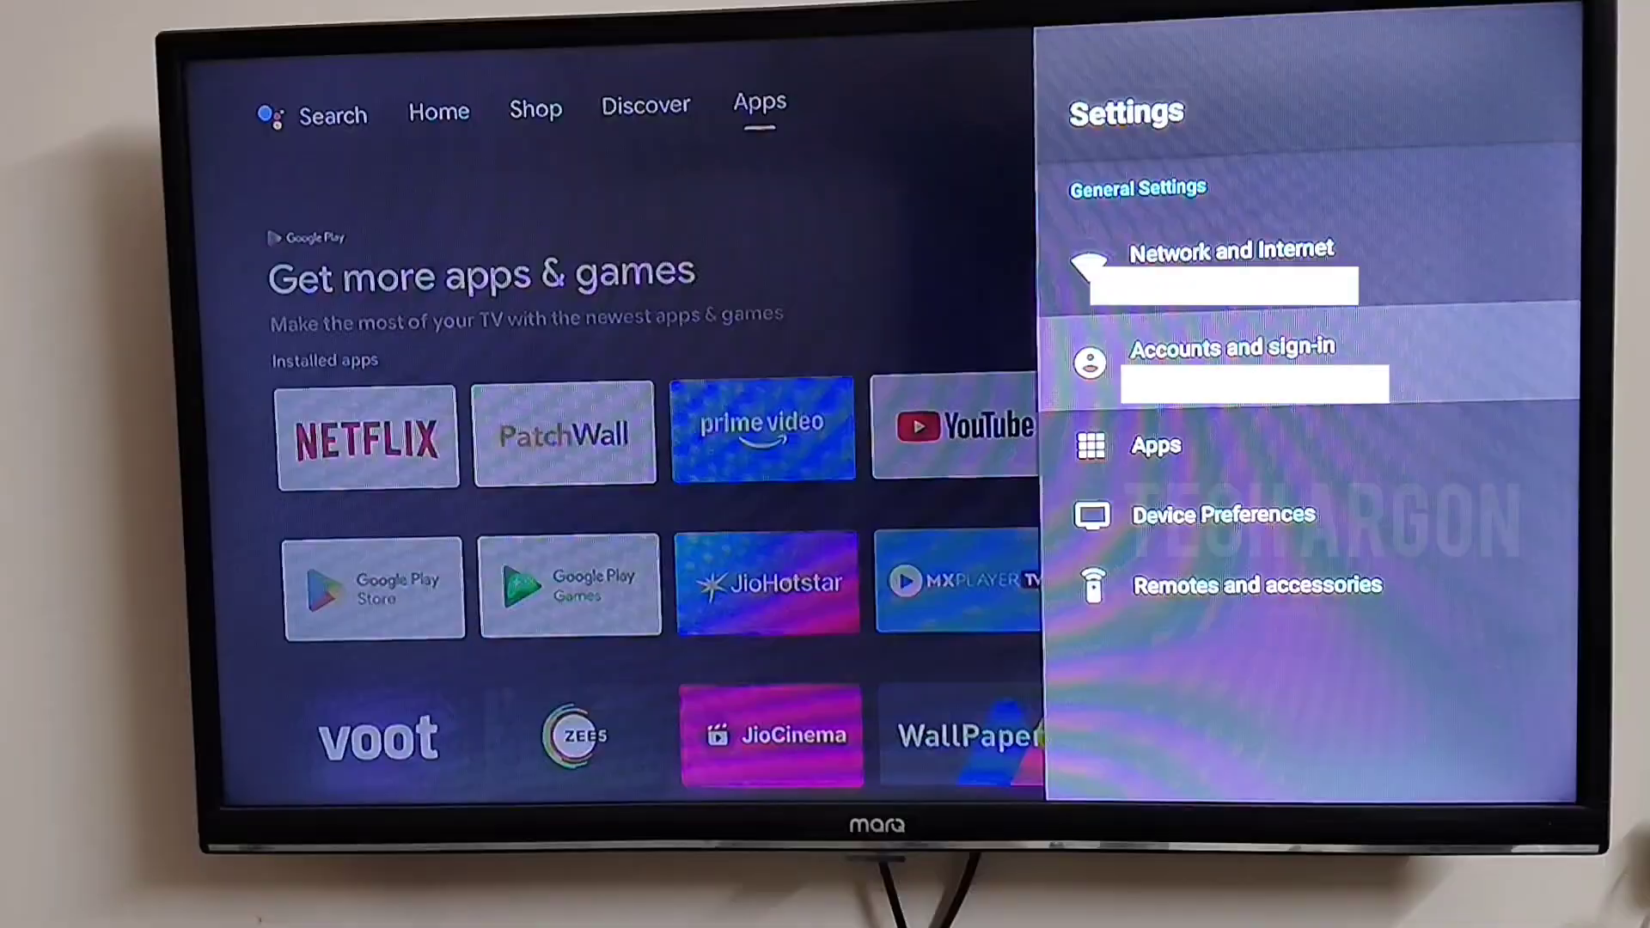
pyautogui.press('Down')
pyautogui.press('Down')
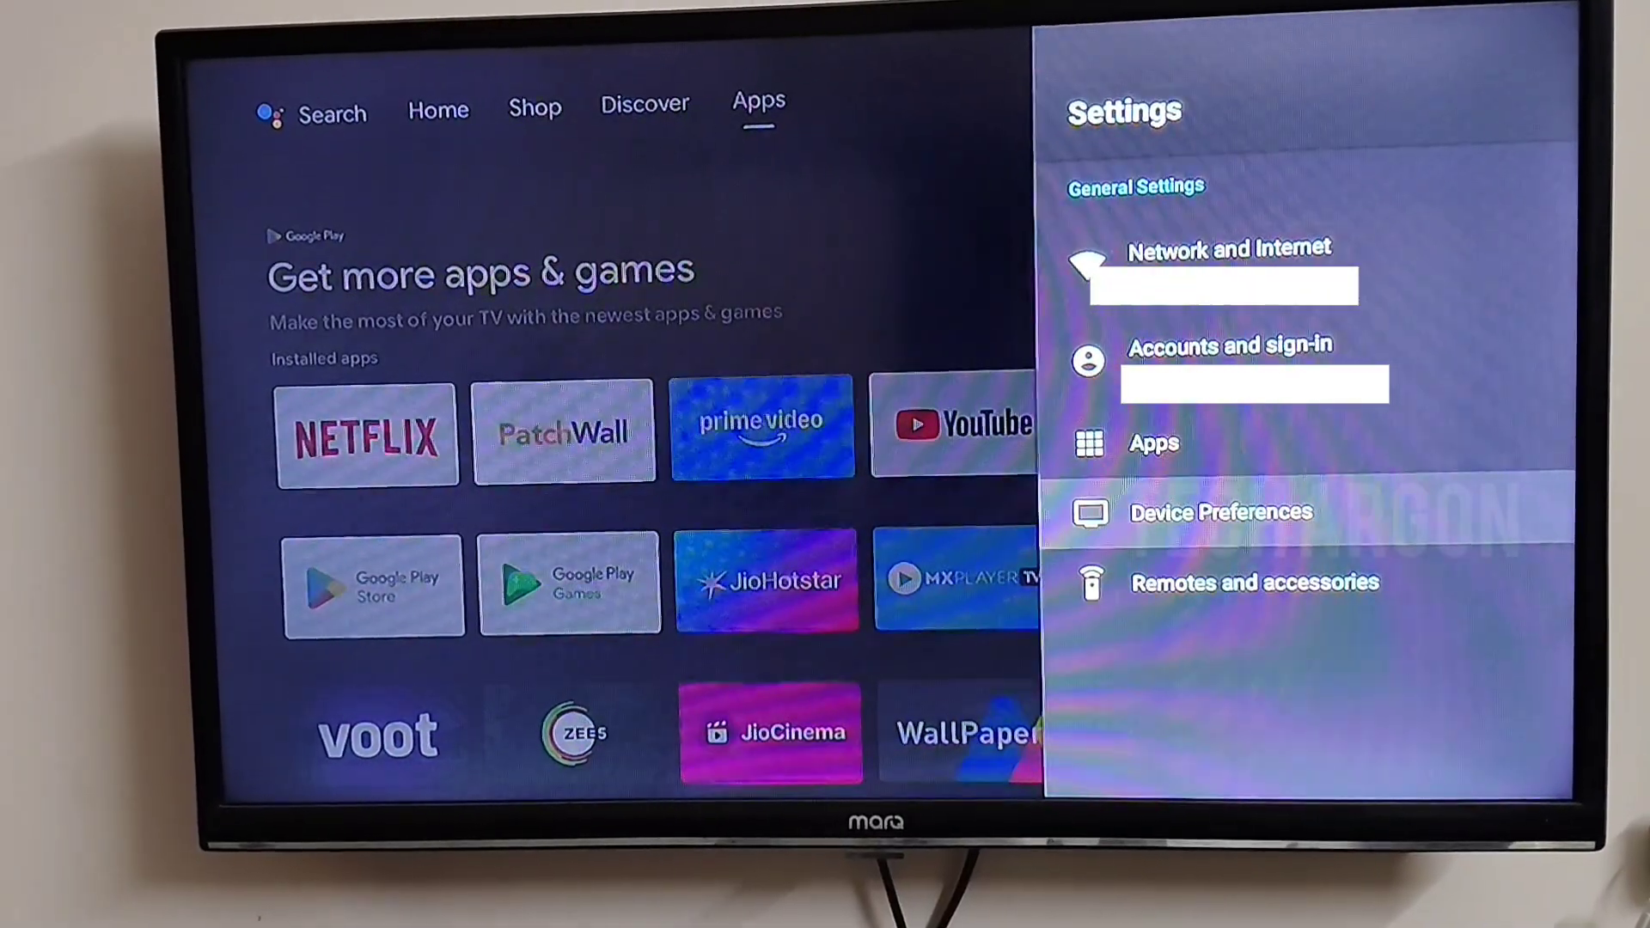
pyautogui.press('Return')
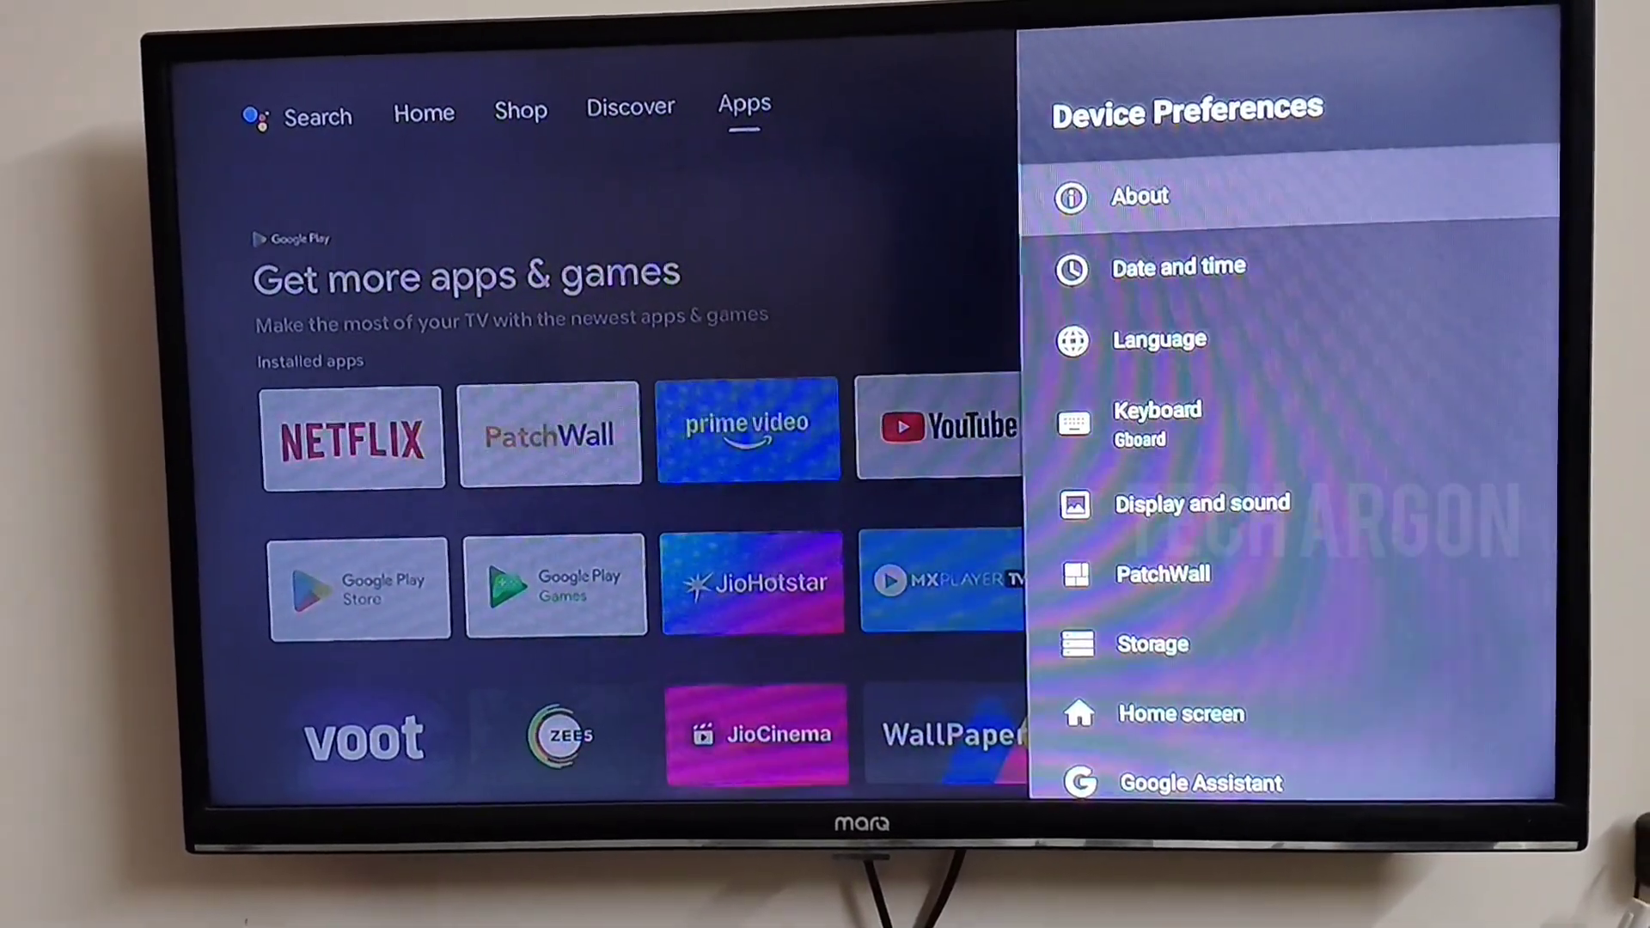
# Open the About page showing model MIBOX4 and OS version 12
pyautogui.press('Down')
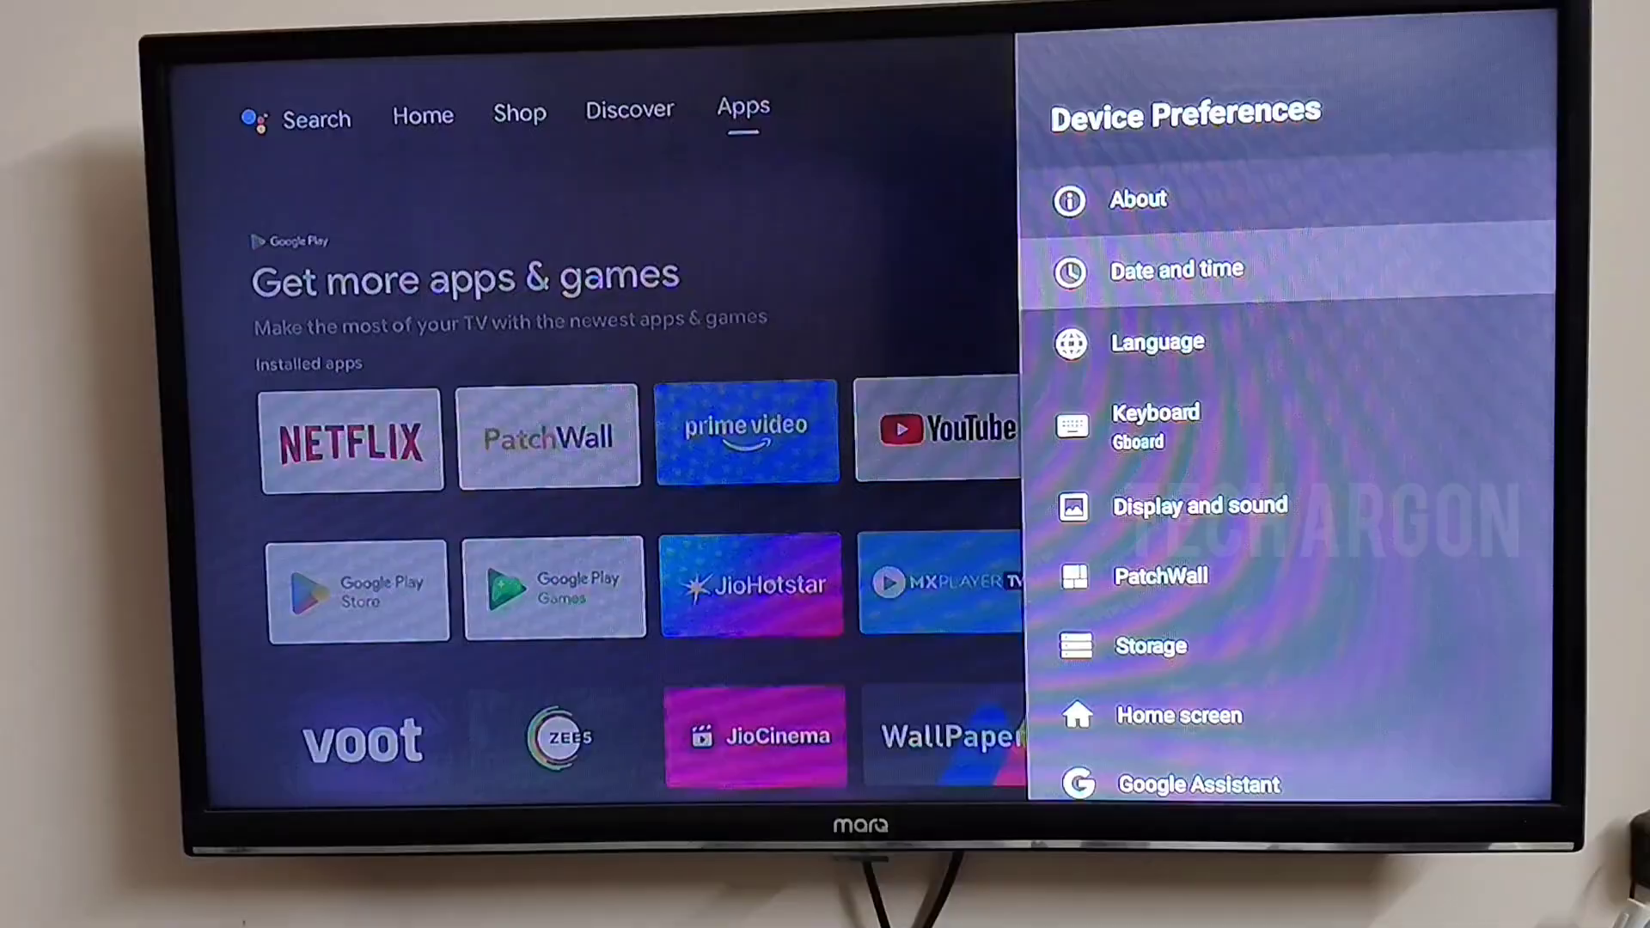
pyautogui.press('Down')
pyautogui.press('Down')
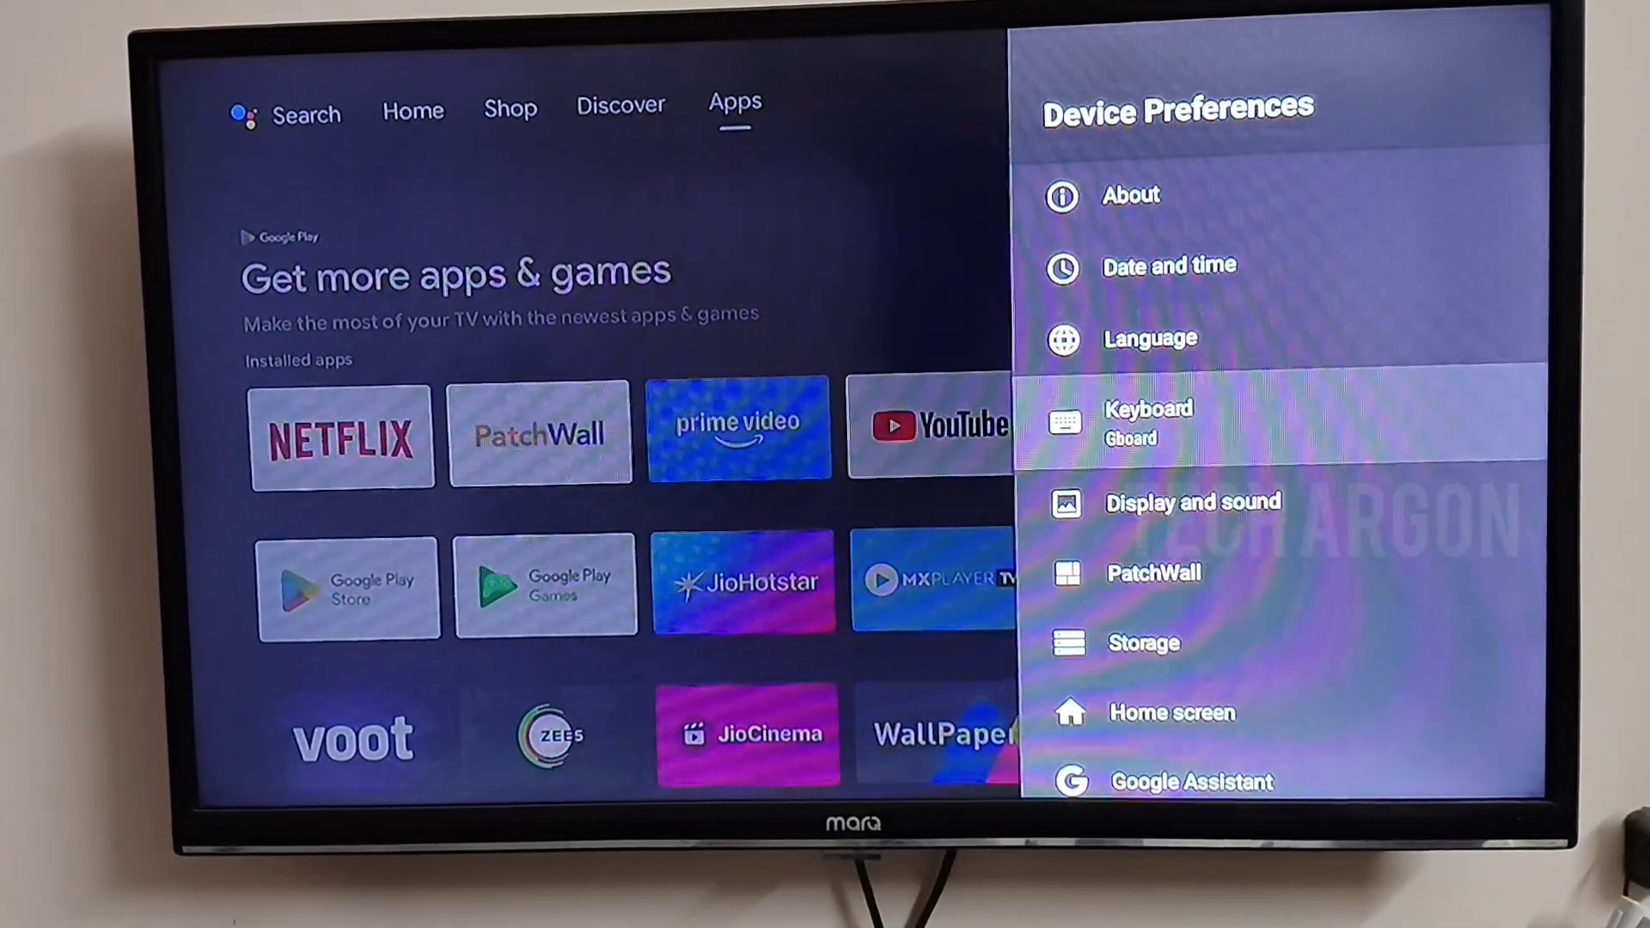
pyautogui.press('Down')
pyautogui.press('Down')
pyautogui.press('Down')
pyautogui.press('Down')
pyautogui.press('Down')
pyautogui.press('Down')
pyautogui.press('Return')
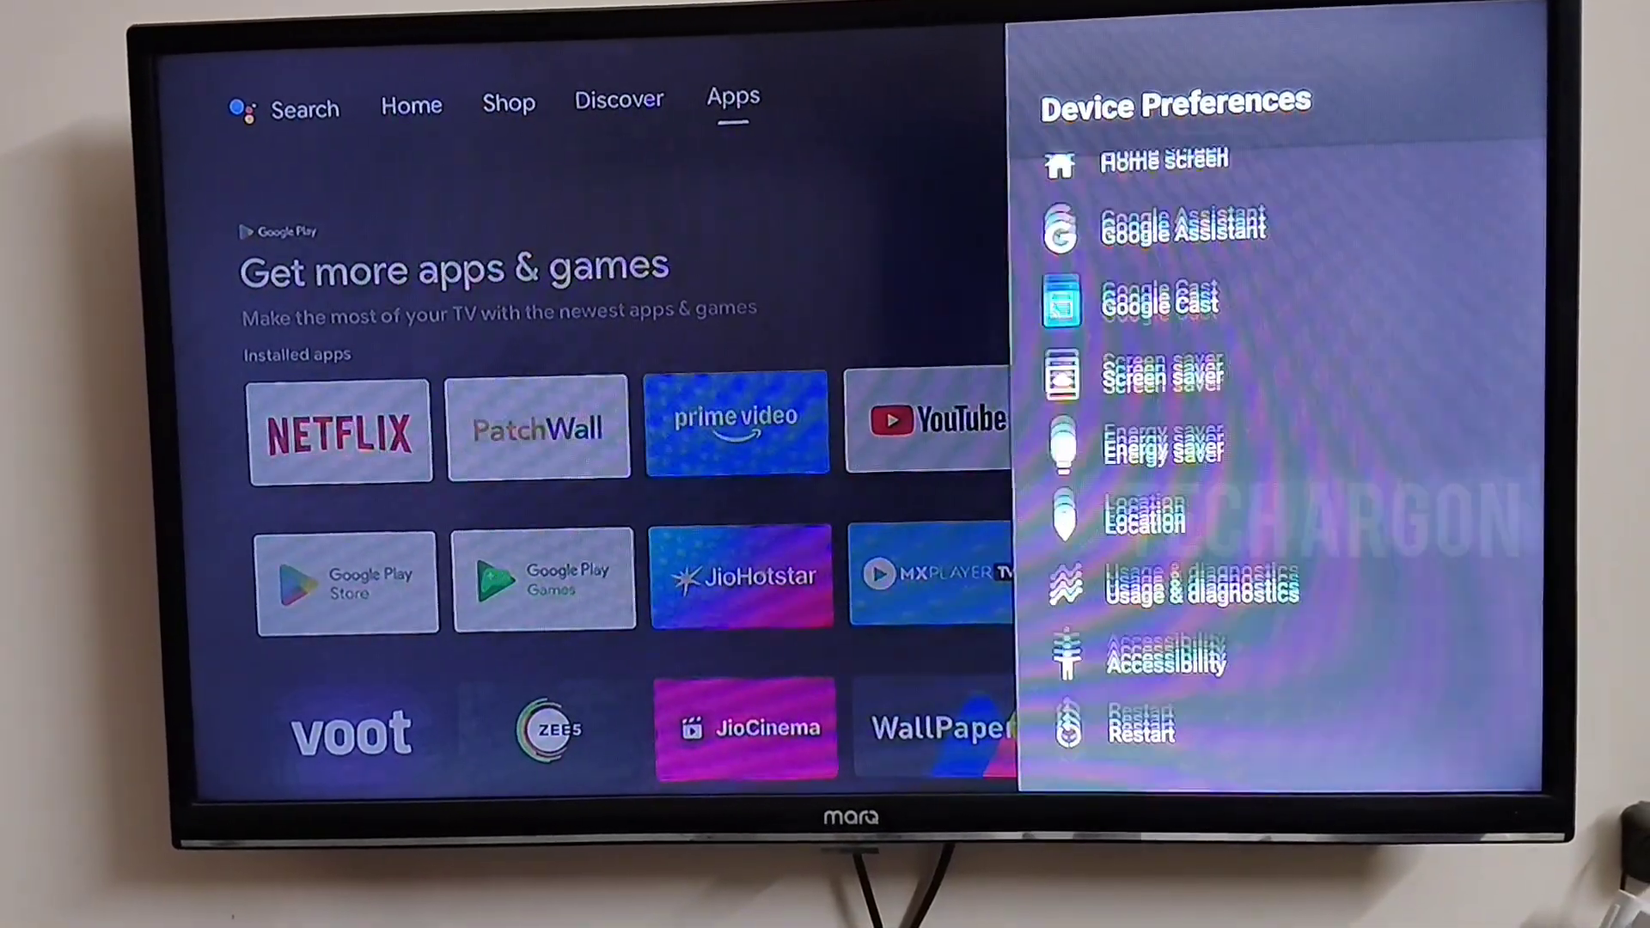
pyautogui.press('Return')
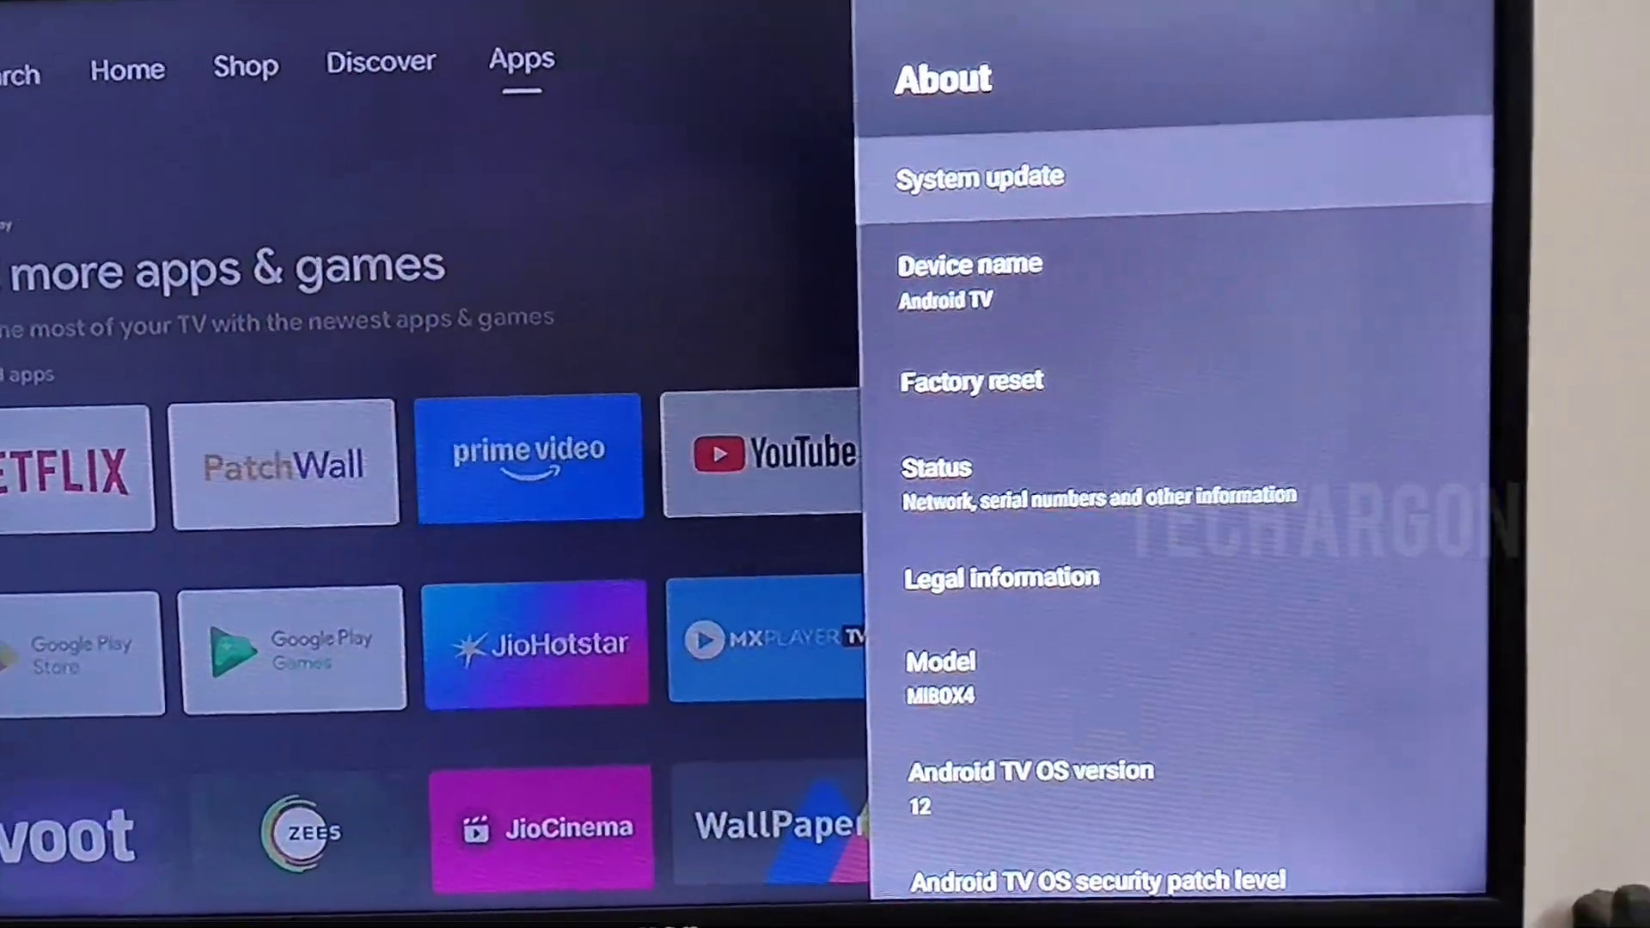
# Repeatedly select Android TV OS build until the developer-mode countdown finishes
pyautogui.press('Down')
pyautogui.press('Down')
pyautogui.press('Down')
pyautogui.press('Down')
pyautogui.press('Down')
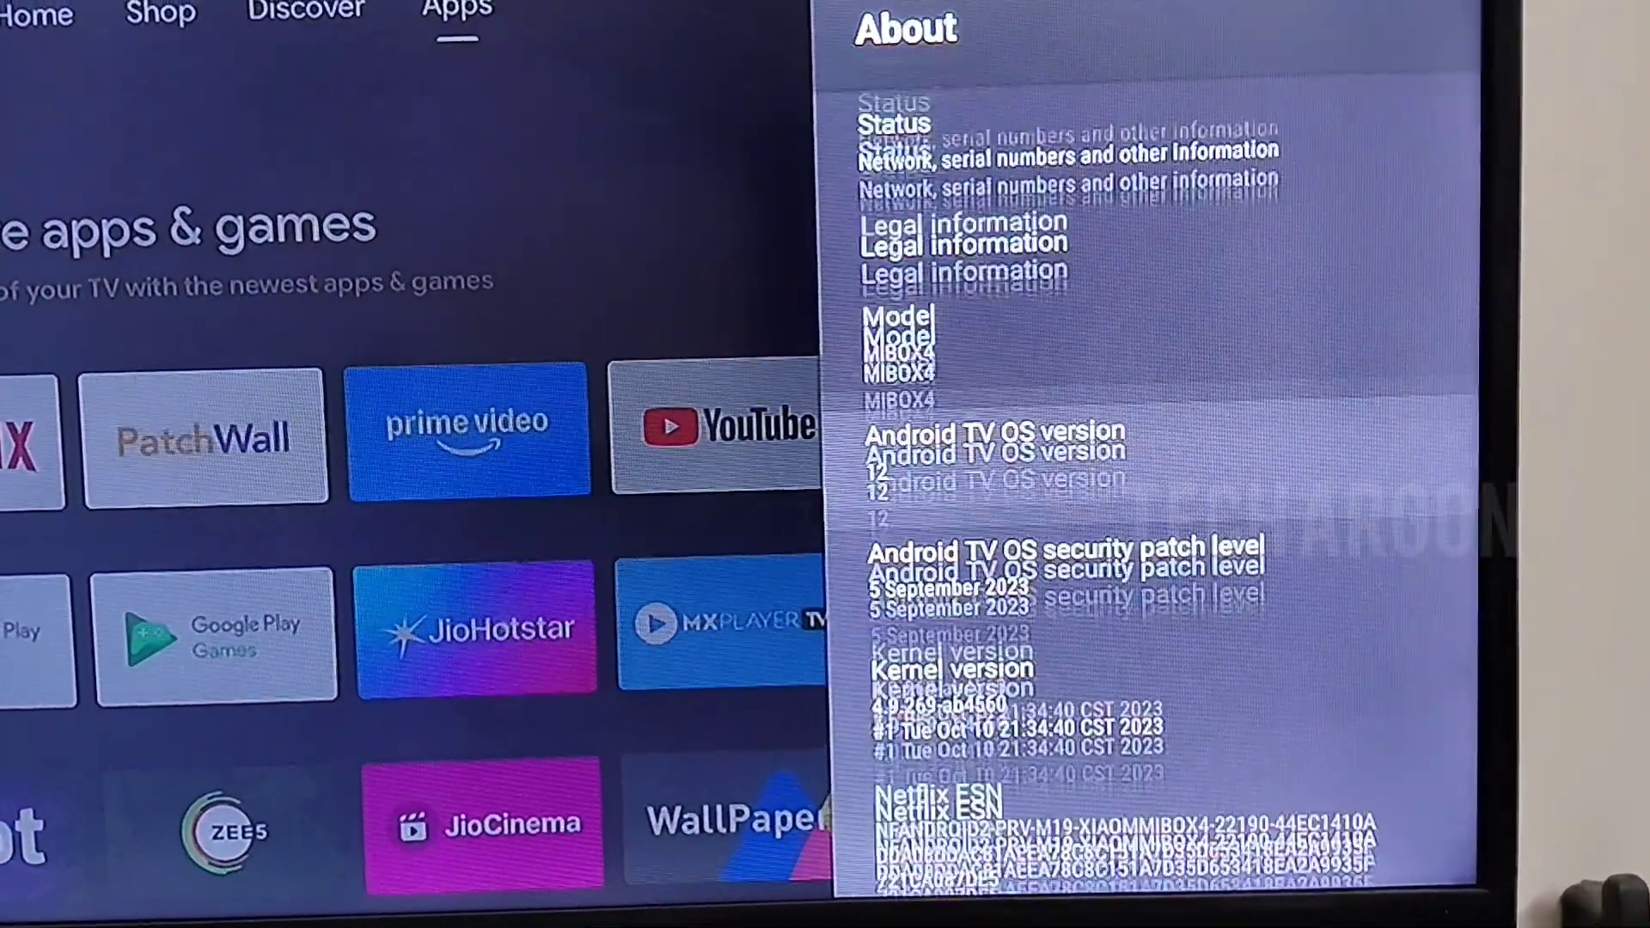
pyautogui.press('Down')
pyautogui.press('Down')
pyautogui.press('Down')
pyautogui.press('Down')
pyautogui.press('Down')
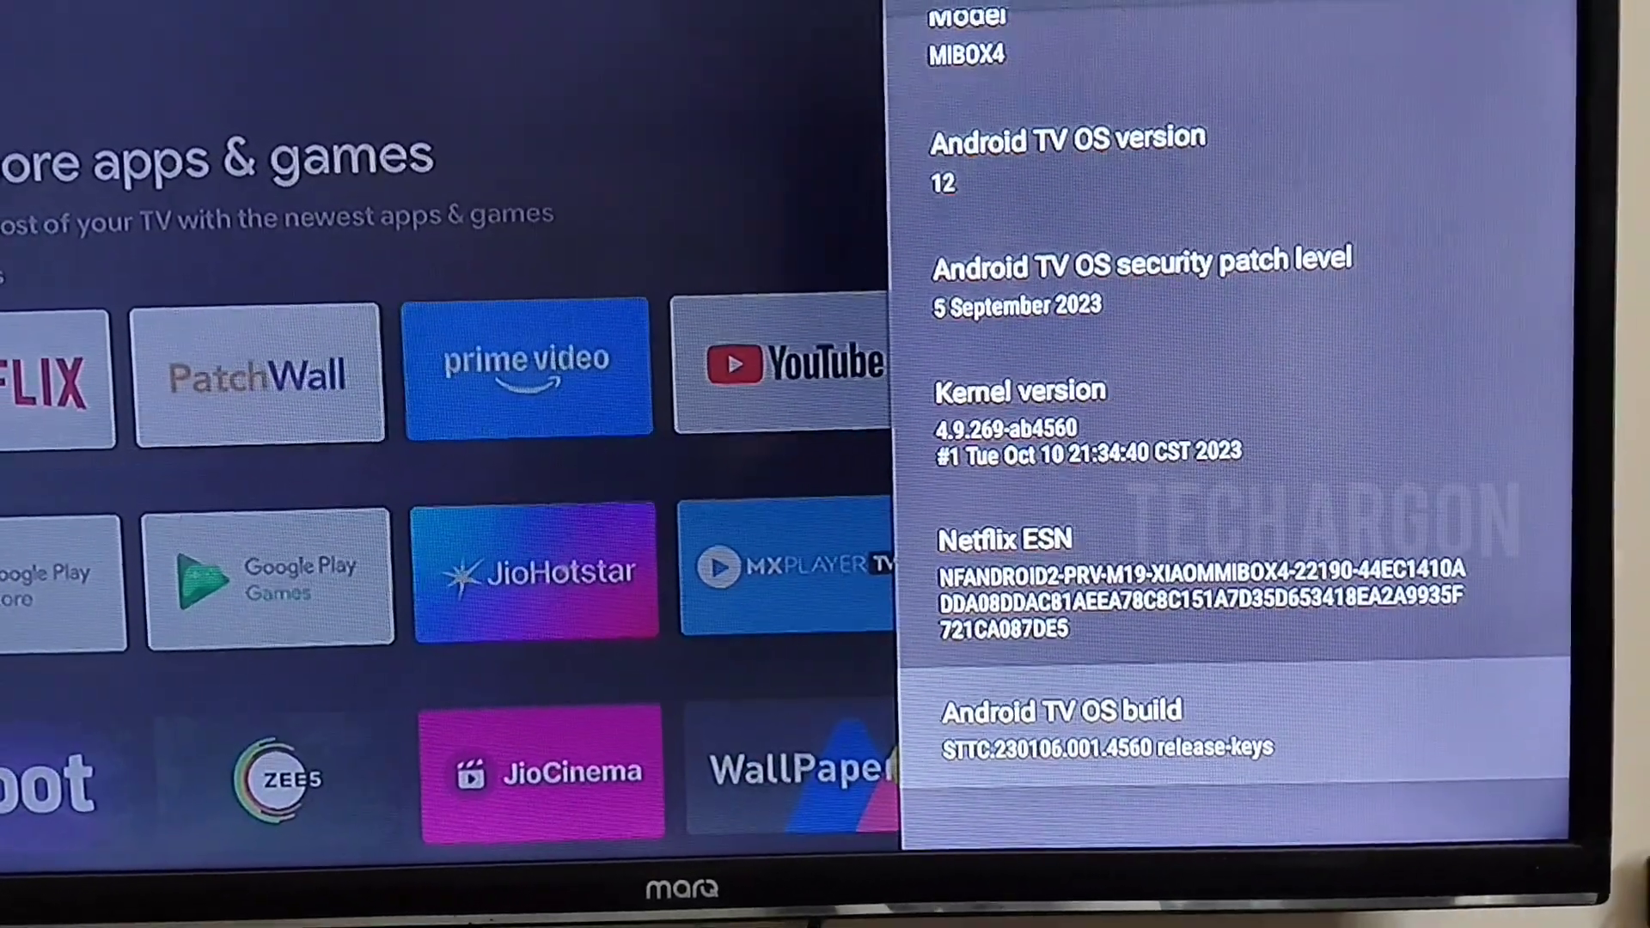
pyautogui.press('Return')
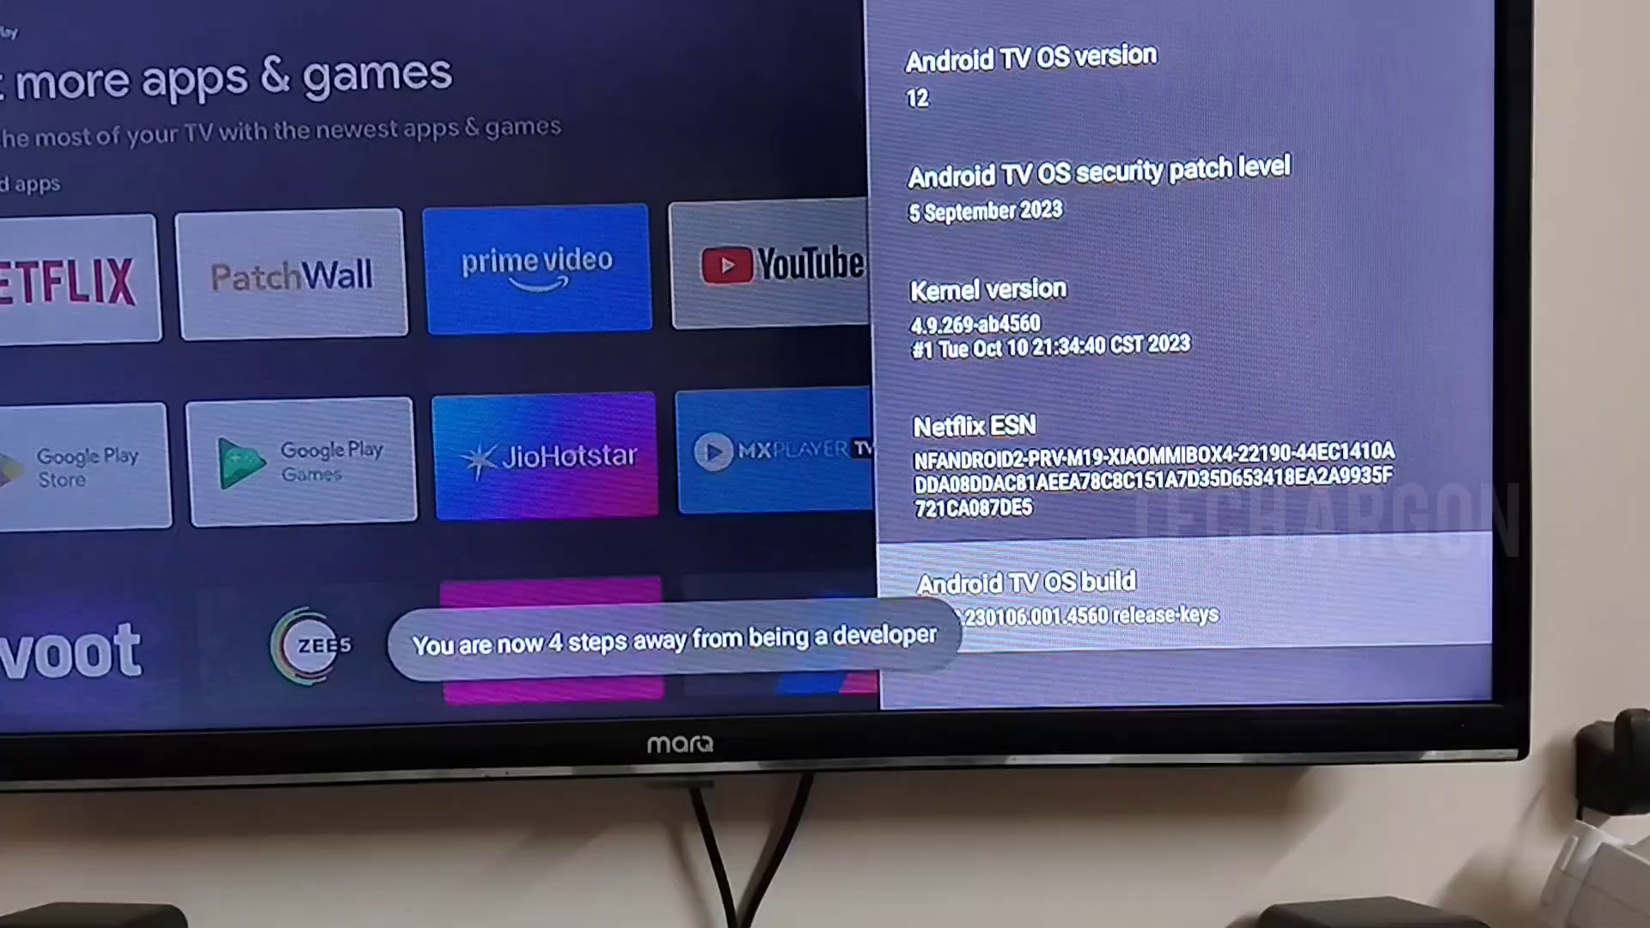
pyautogui.press('Return')
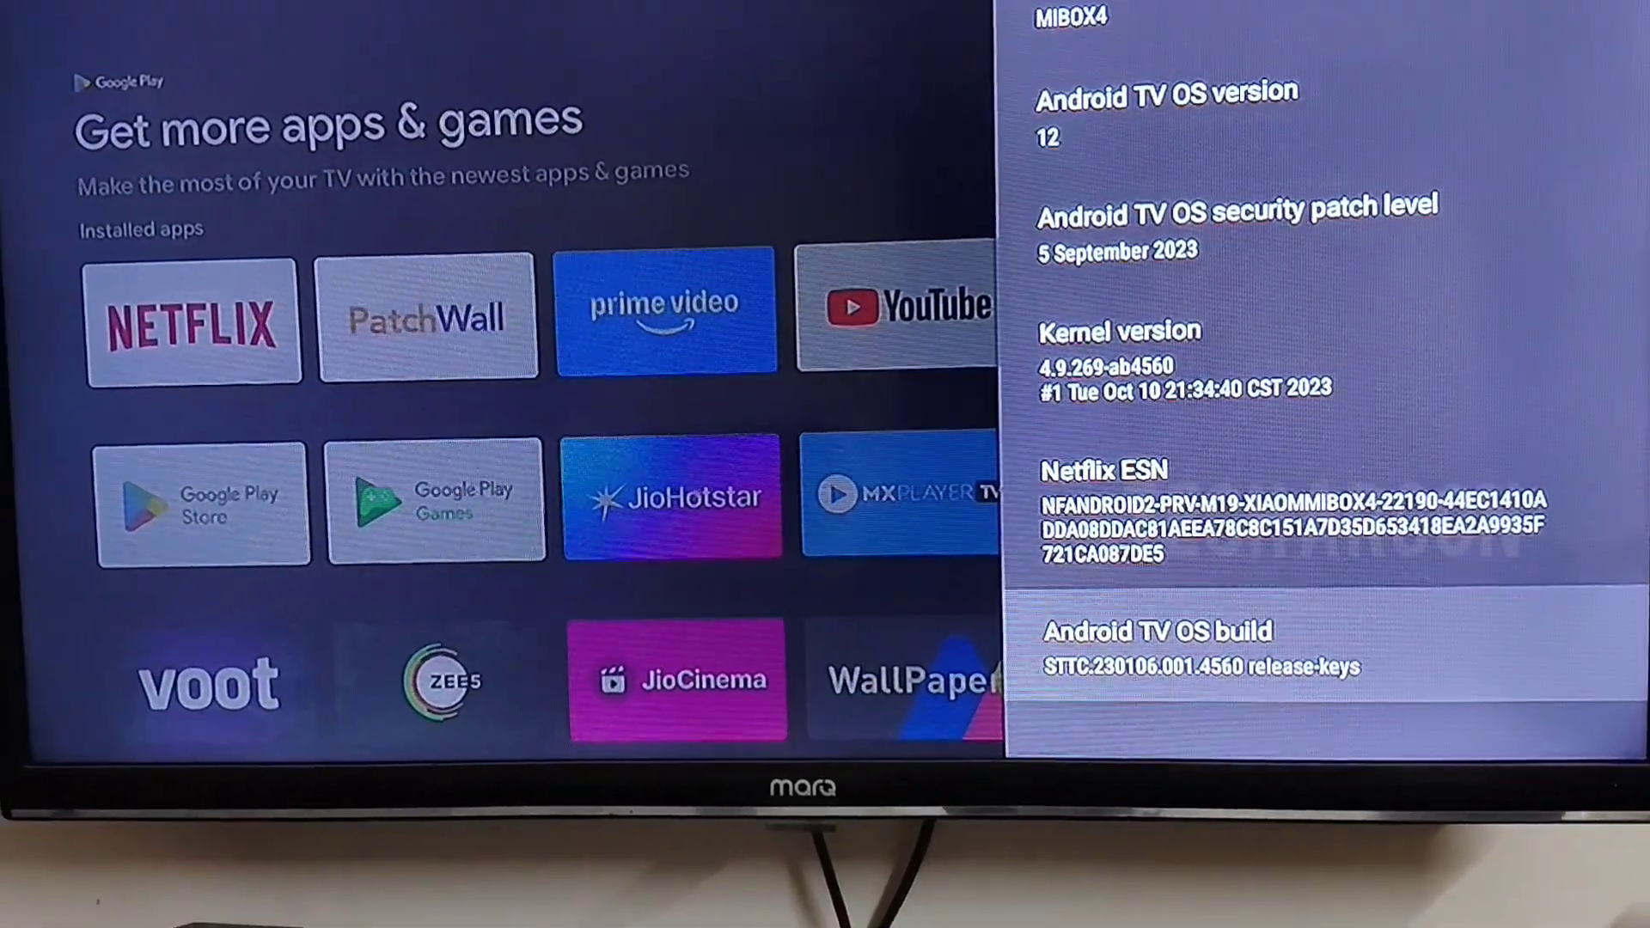
# Return to Device Preferences and switch Developer options on
pyautogui.press('Escape')
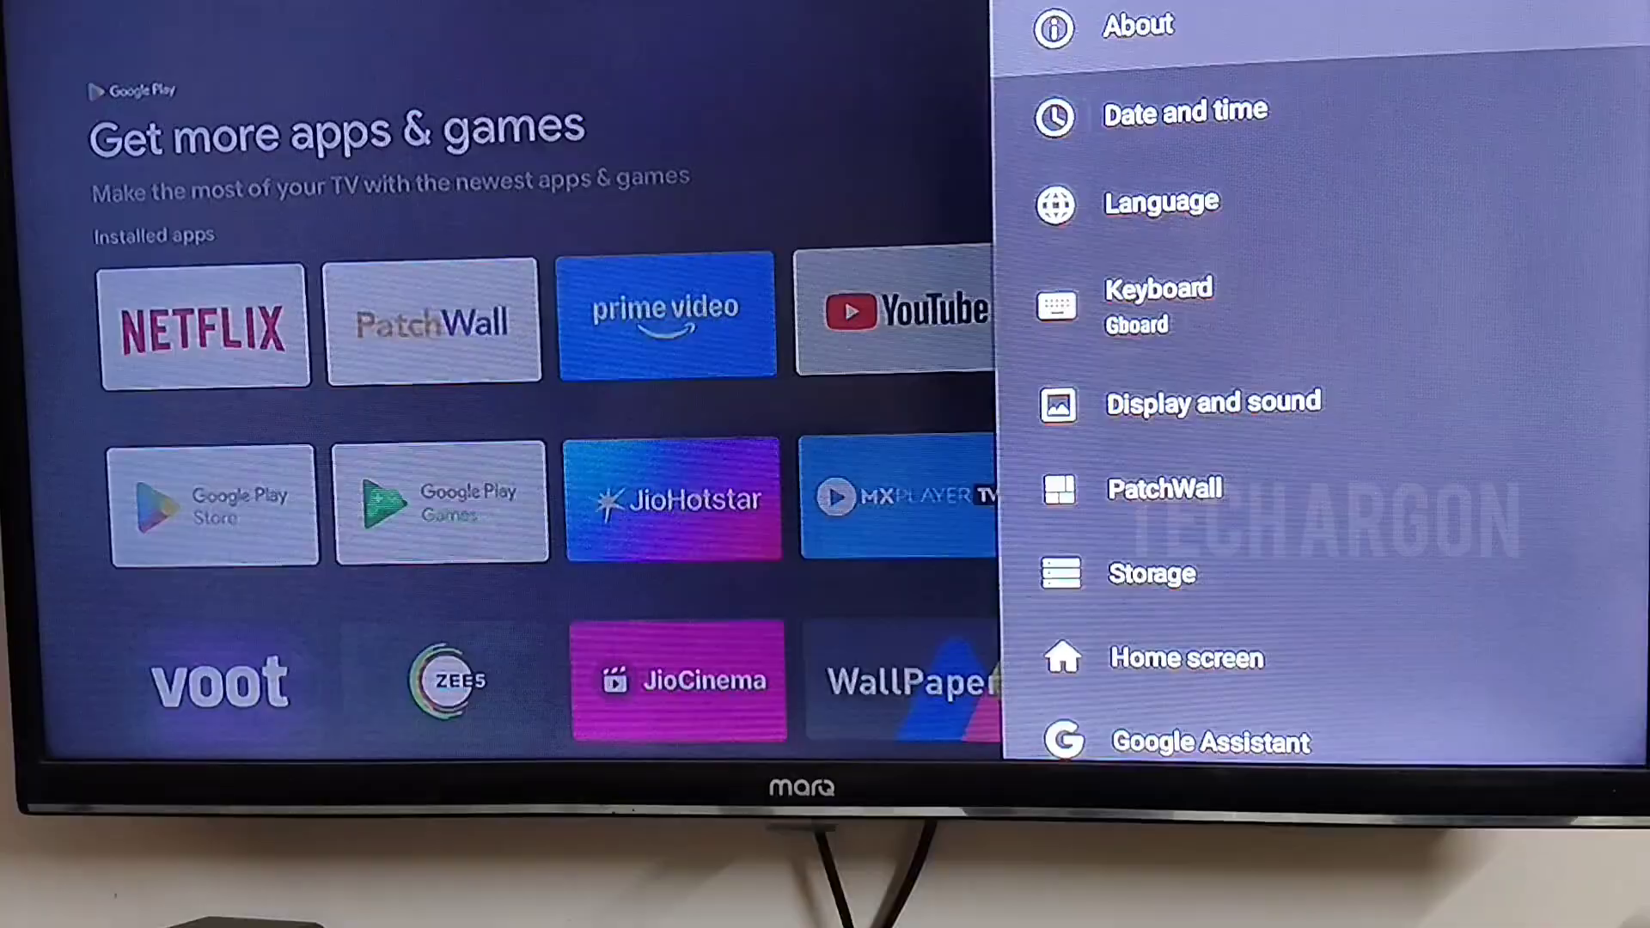
pyautogui.press('Down')
pyautogui.press('Down')
pyautogui.press('Down')
pyautogui.press('Down')
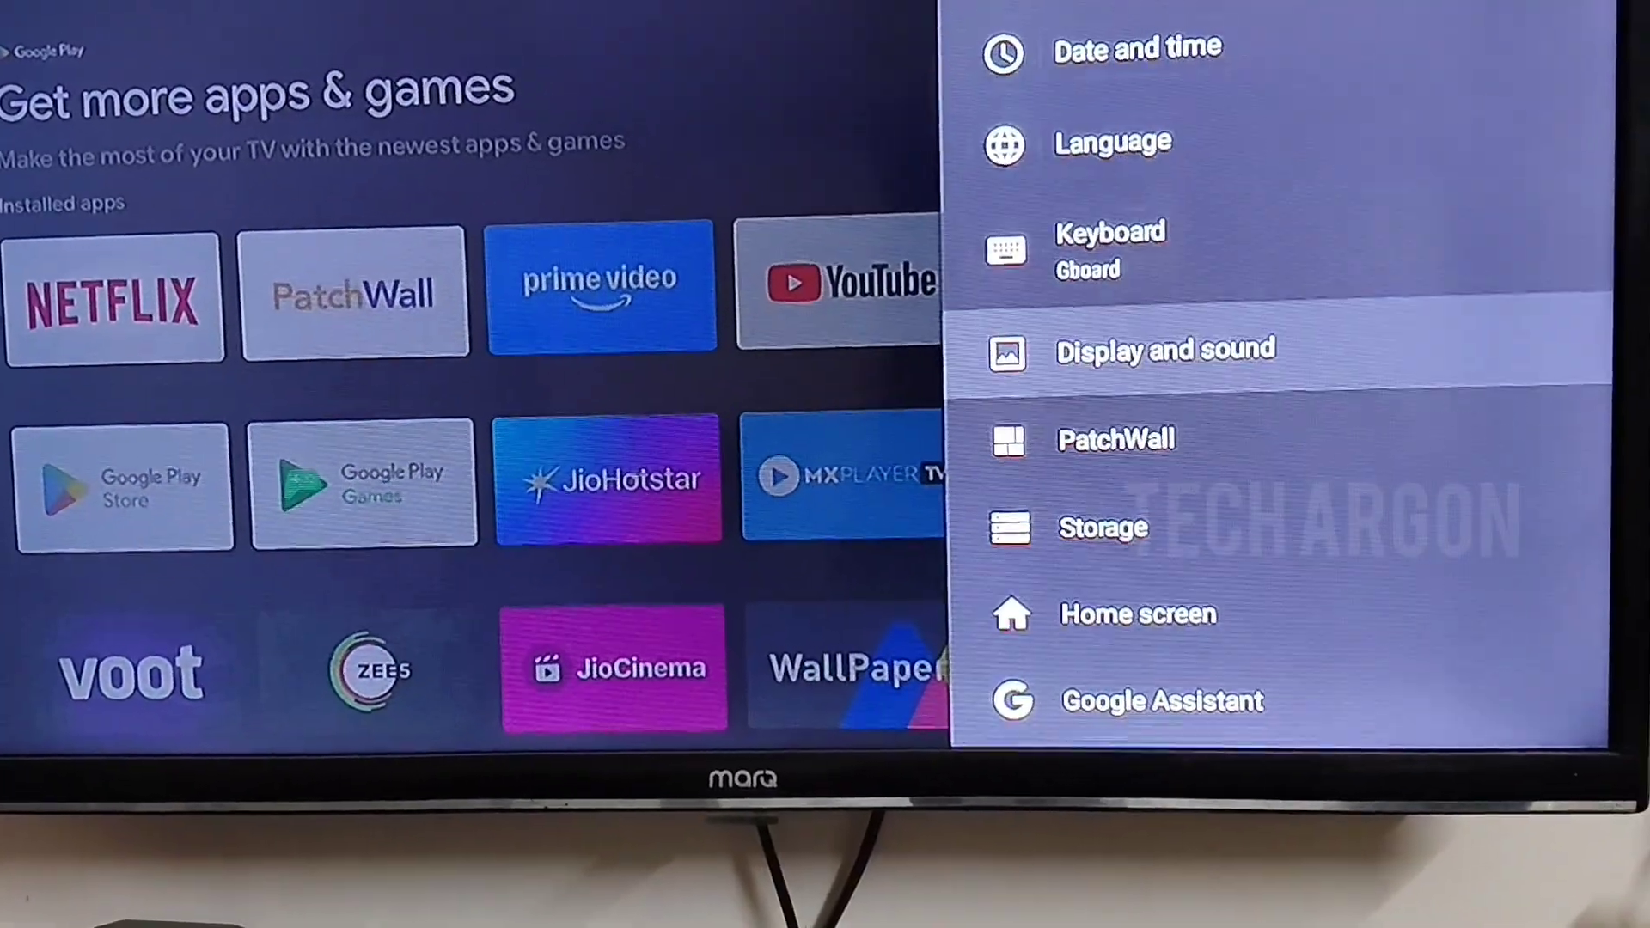
pyautogui.press('Down')
pyautogui.press('Down')
pyautogui.press('Down')
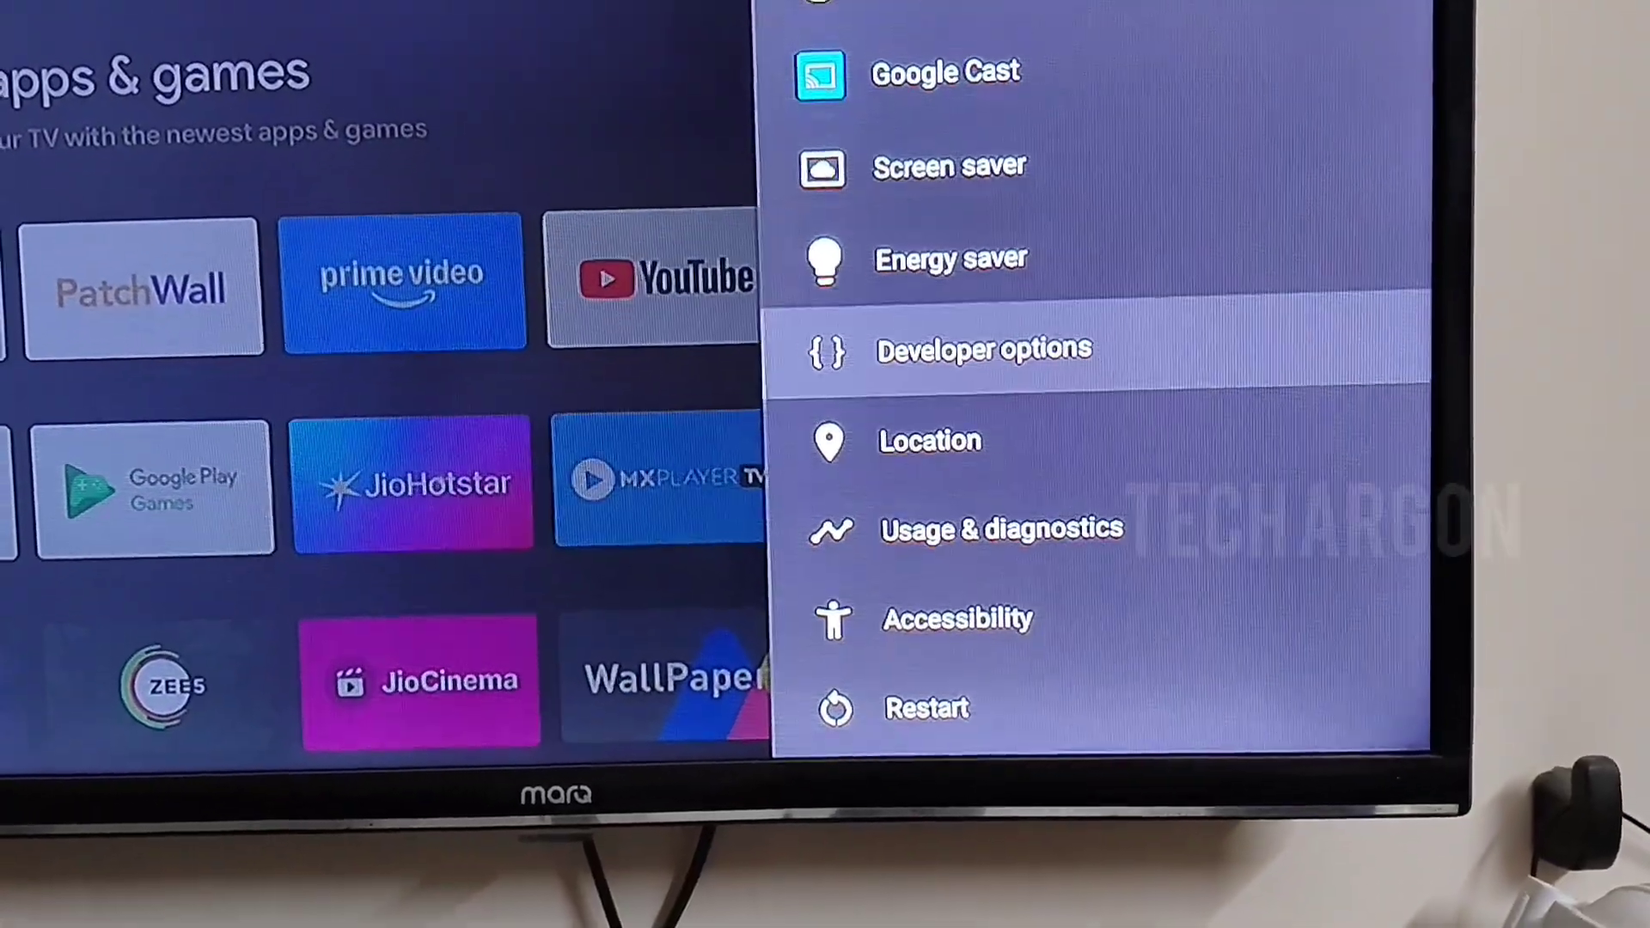
pyautogui.press('Return')
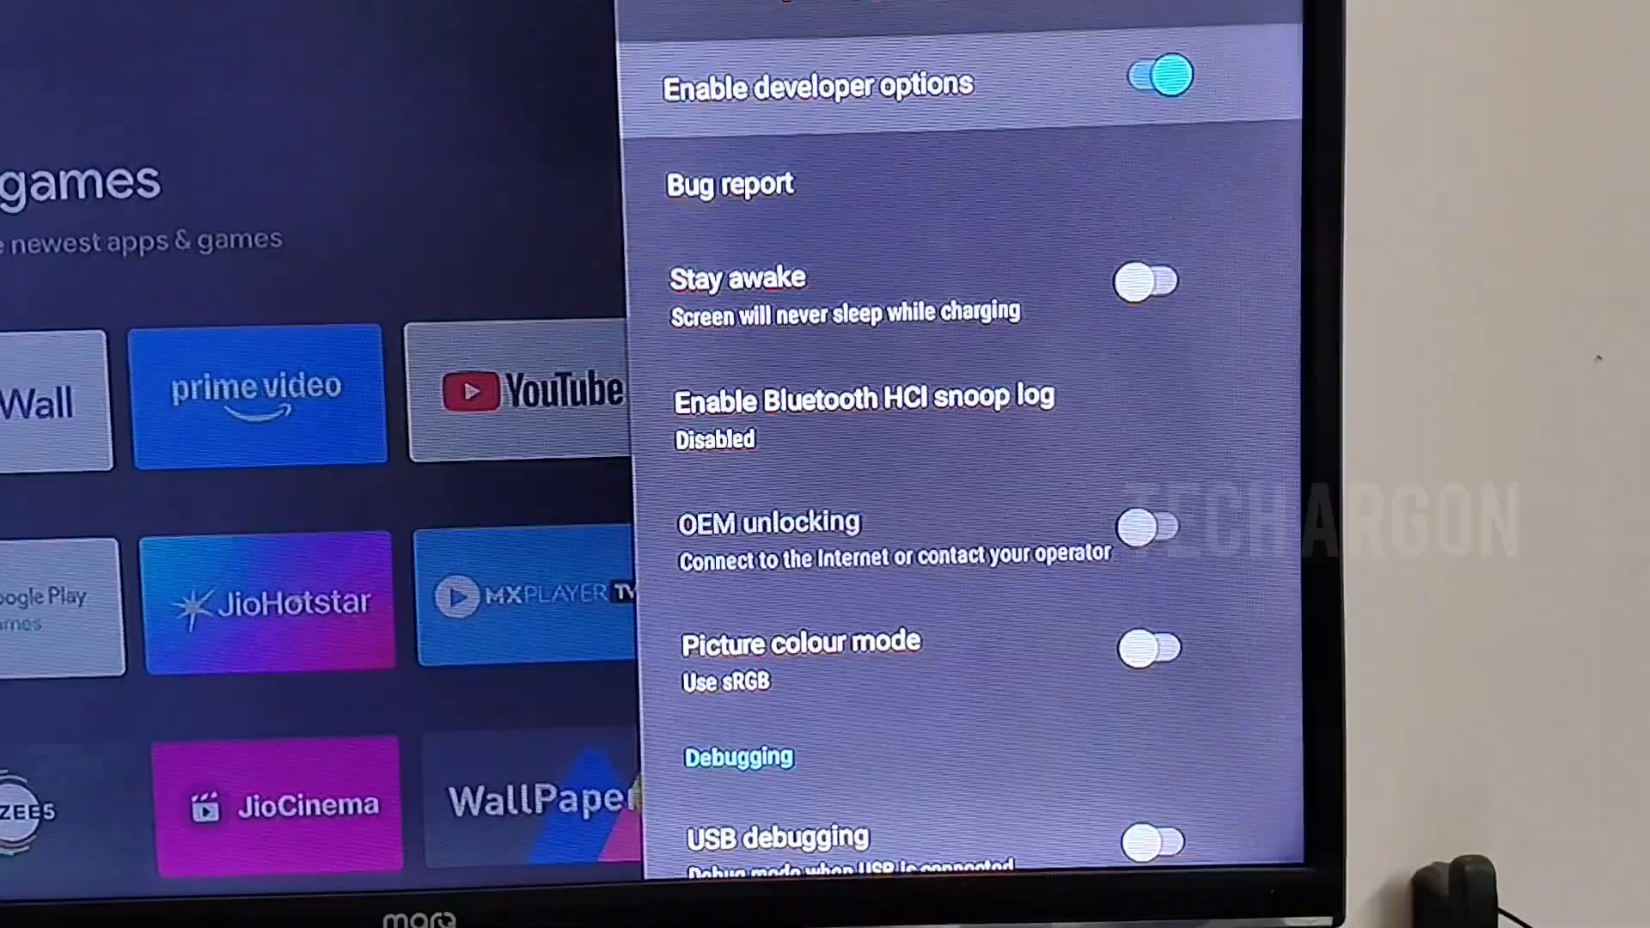
# Scroll Developer options past Revoke USB debugging into the Networking section
pyautogui.press('Down')
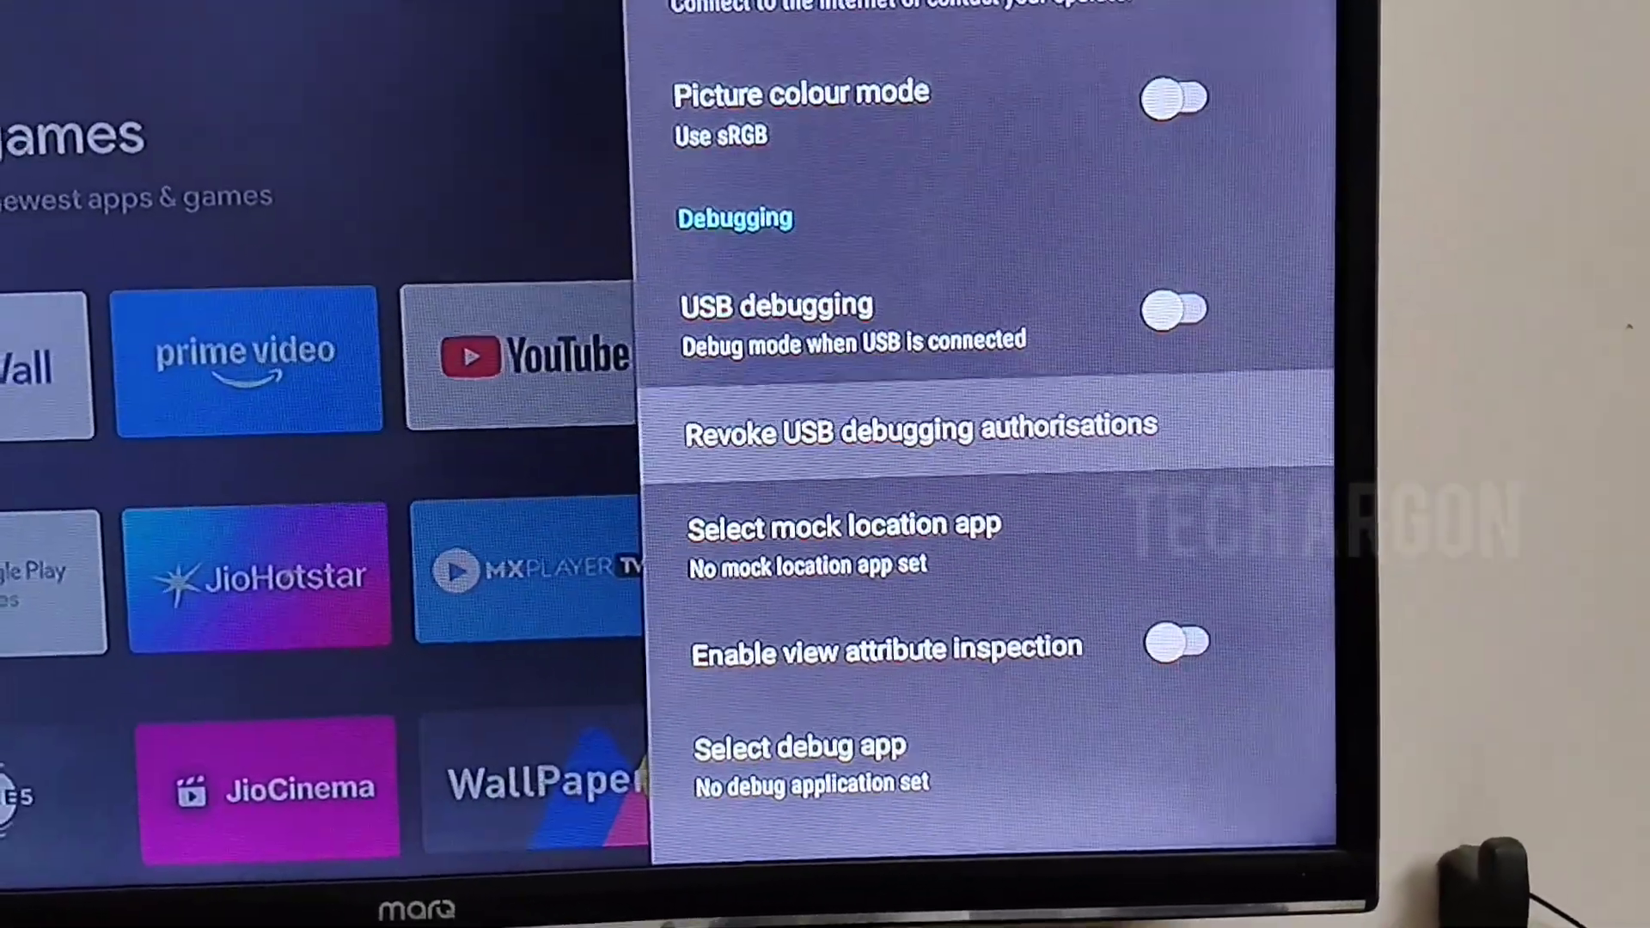
pyautogui.press('Down')
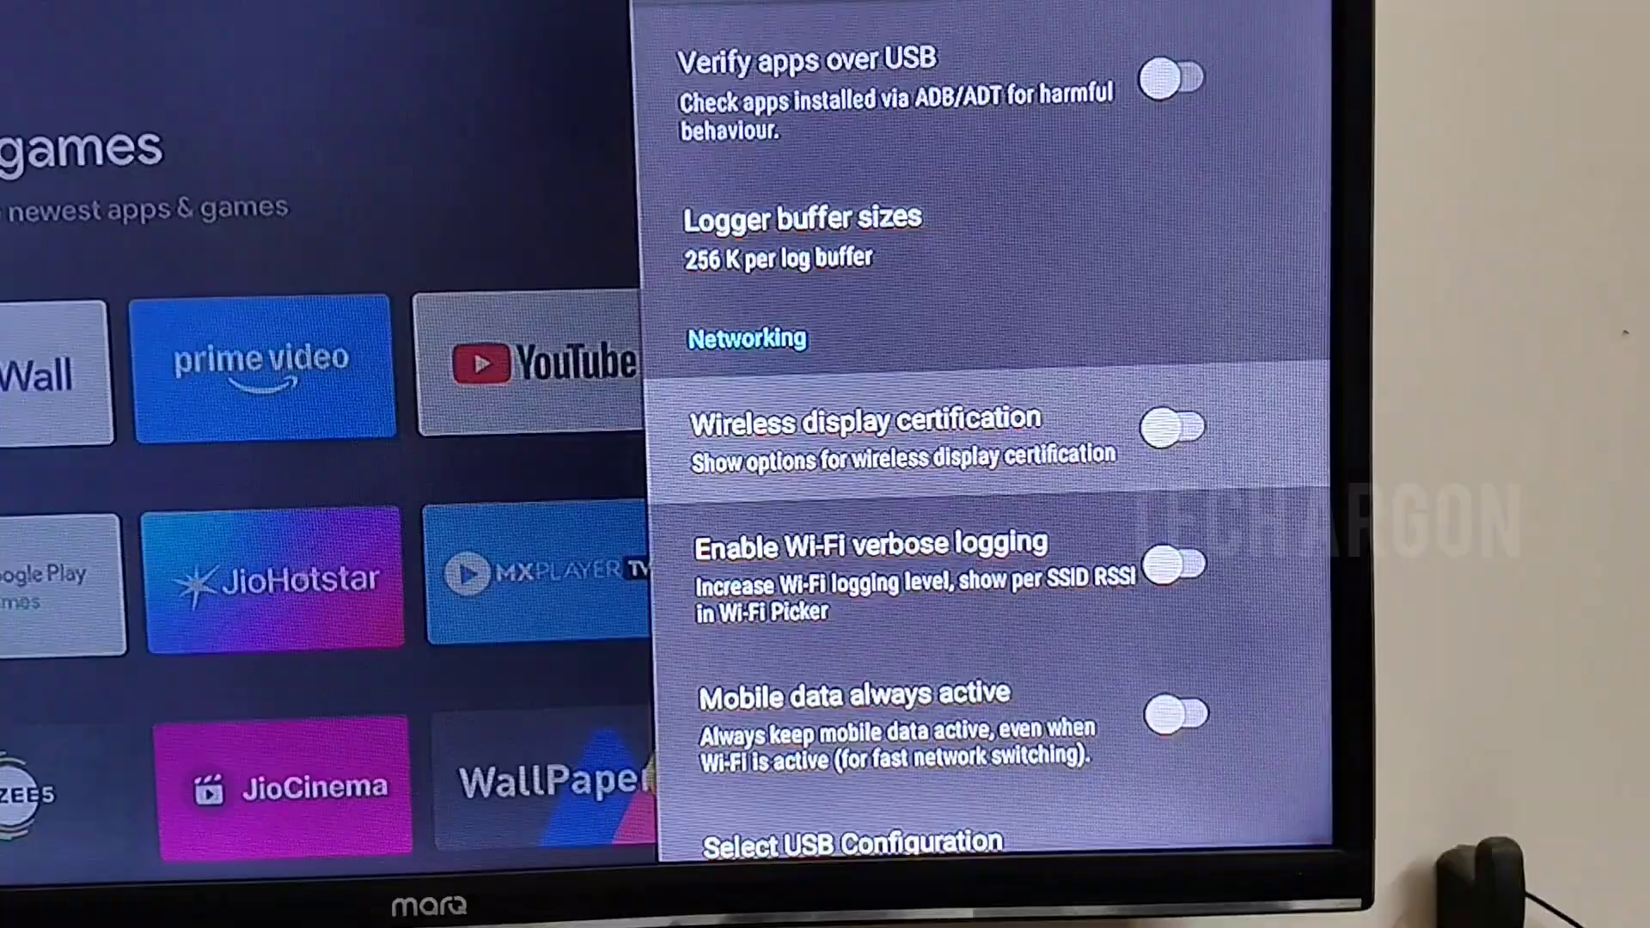
pyautogui.press('Down')
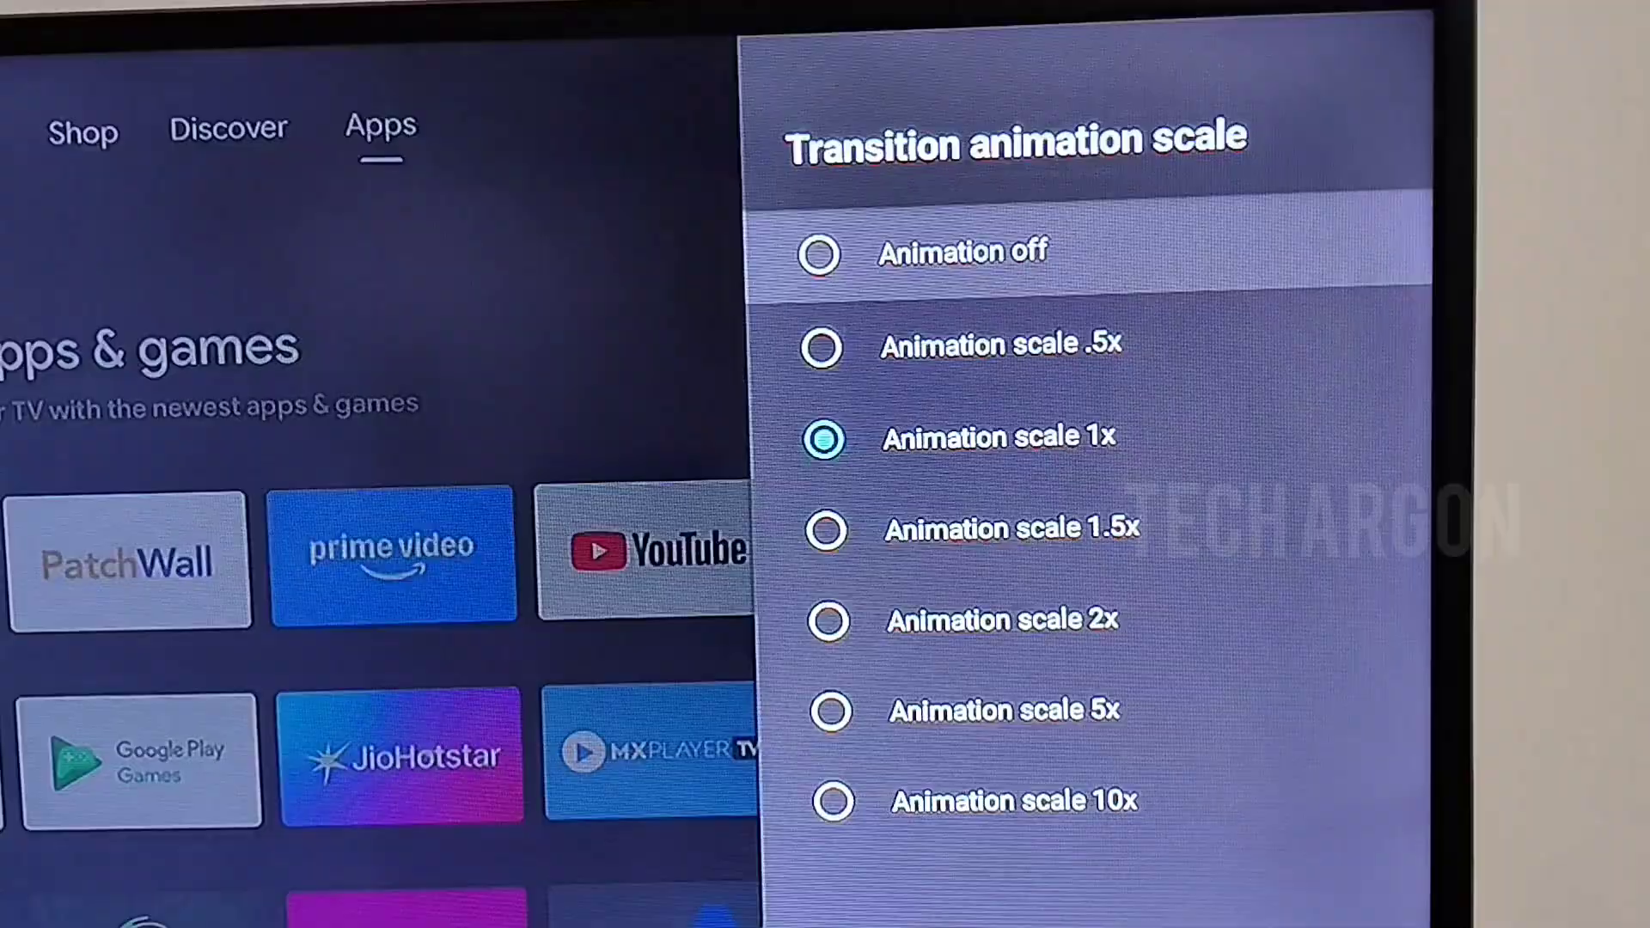
# Turn transition and animator duration scales to Animation off, then leave Settings
pyautogui.press('Return')
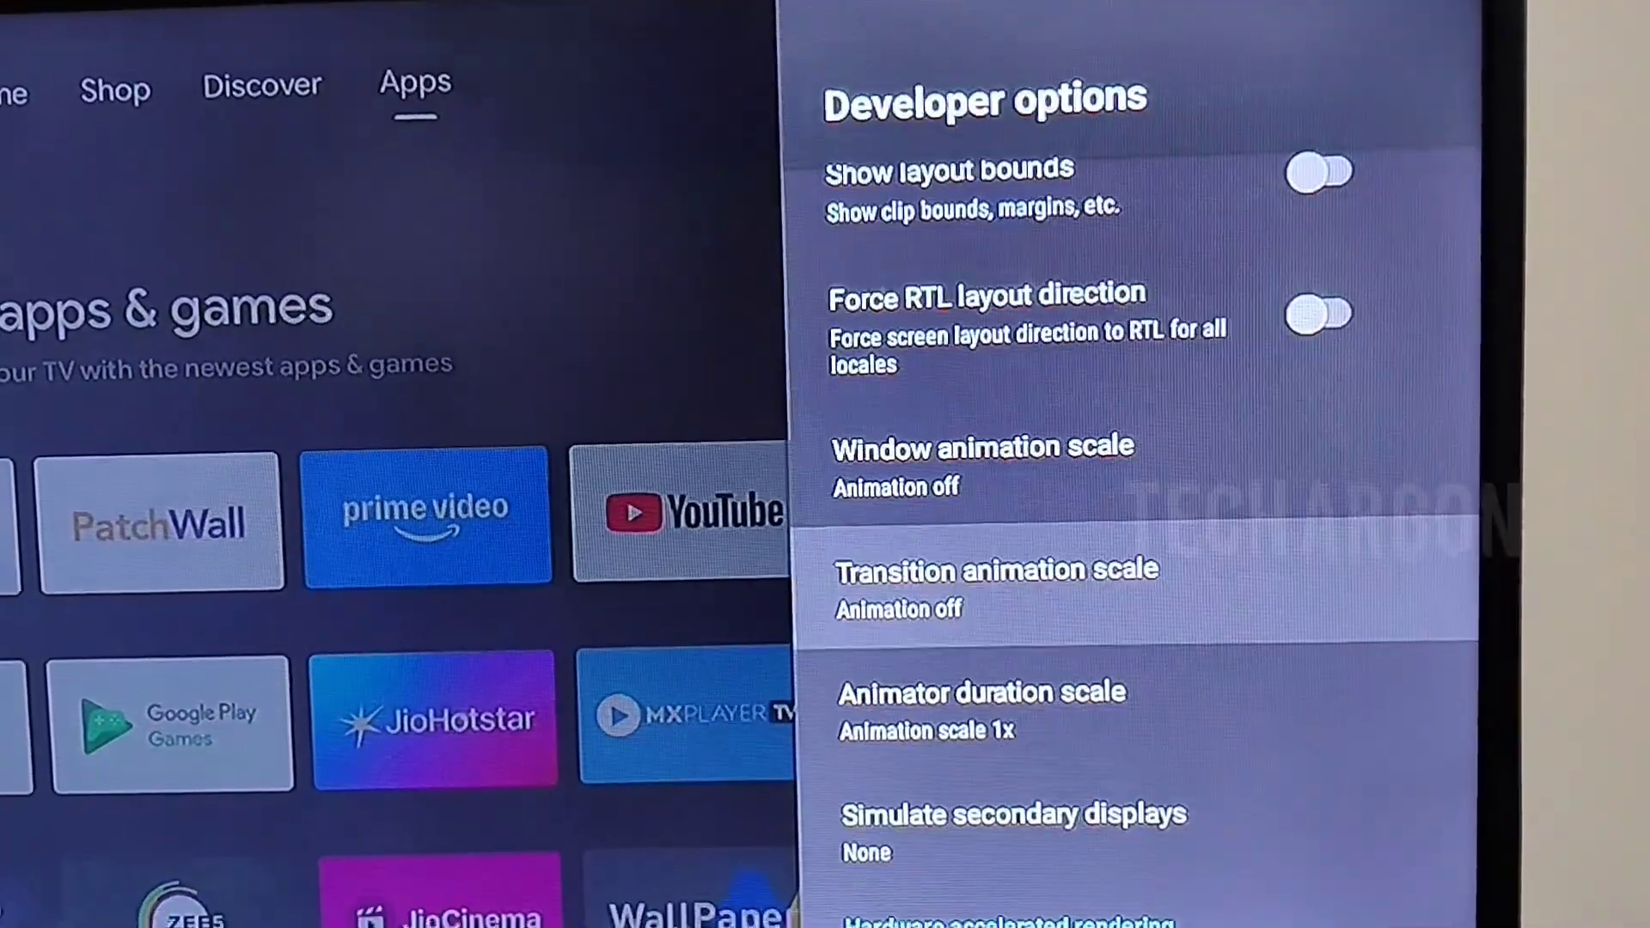
pyautogui.press('Down')
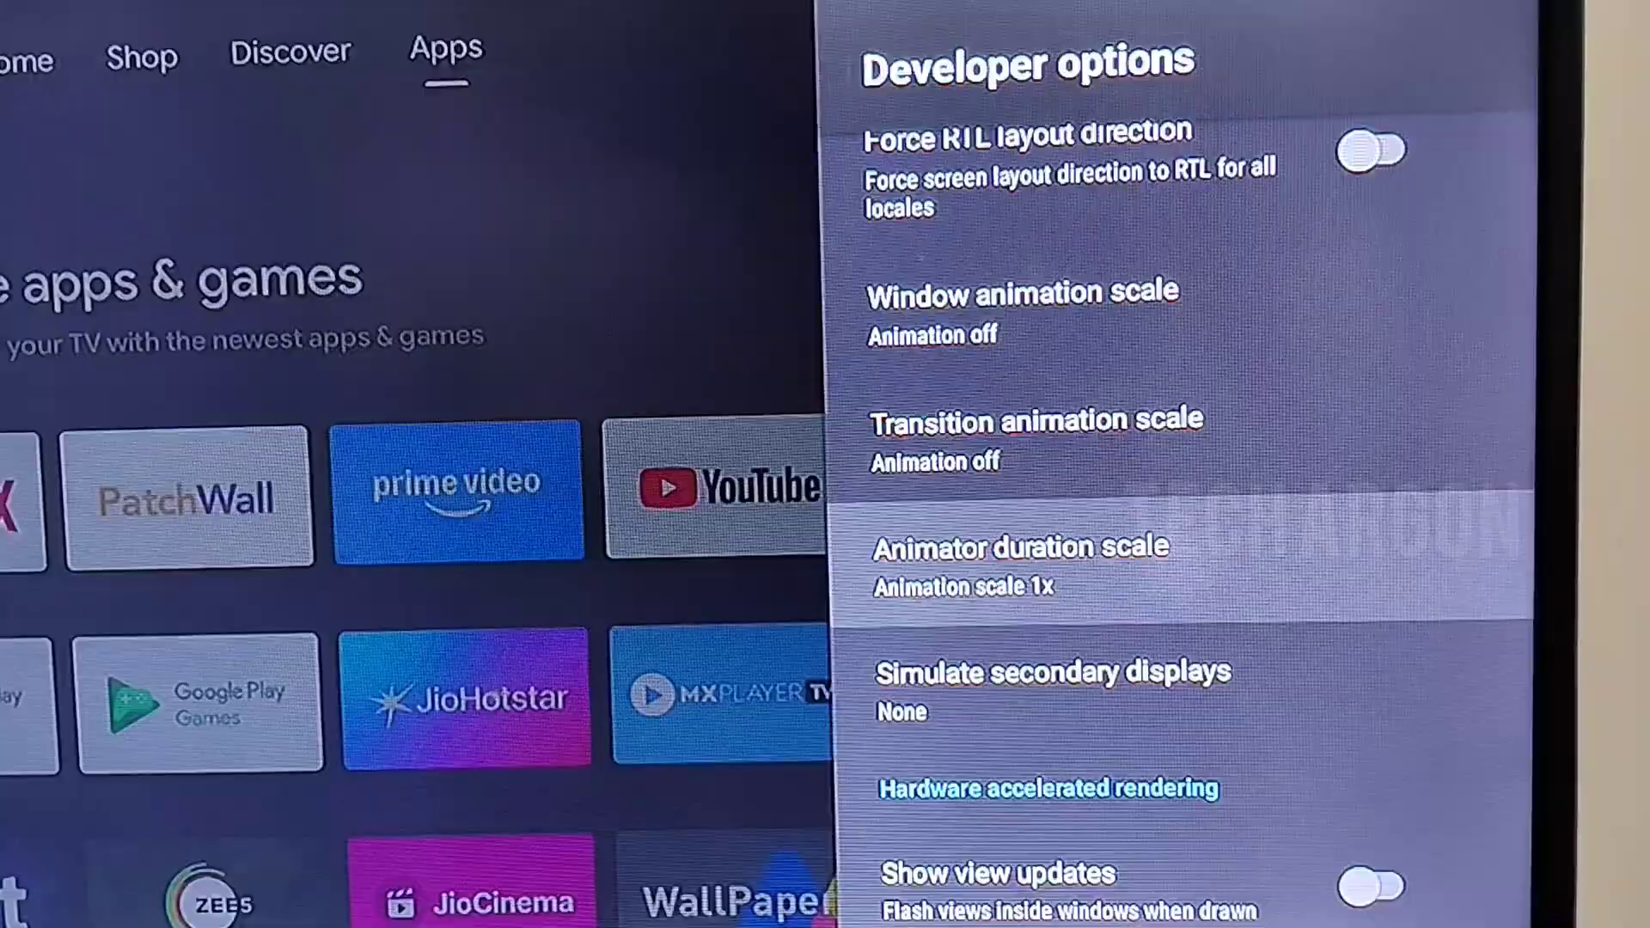
pyautogui.press('Return')
pyautogui.press('Return')
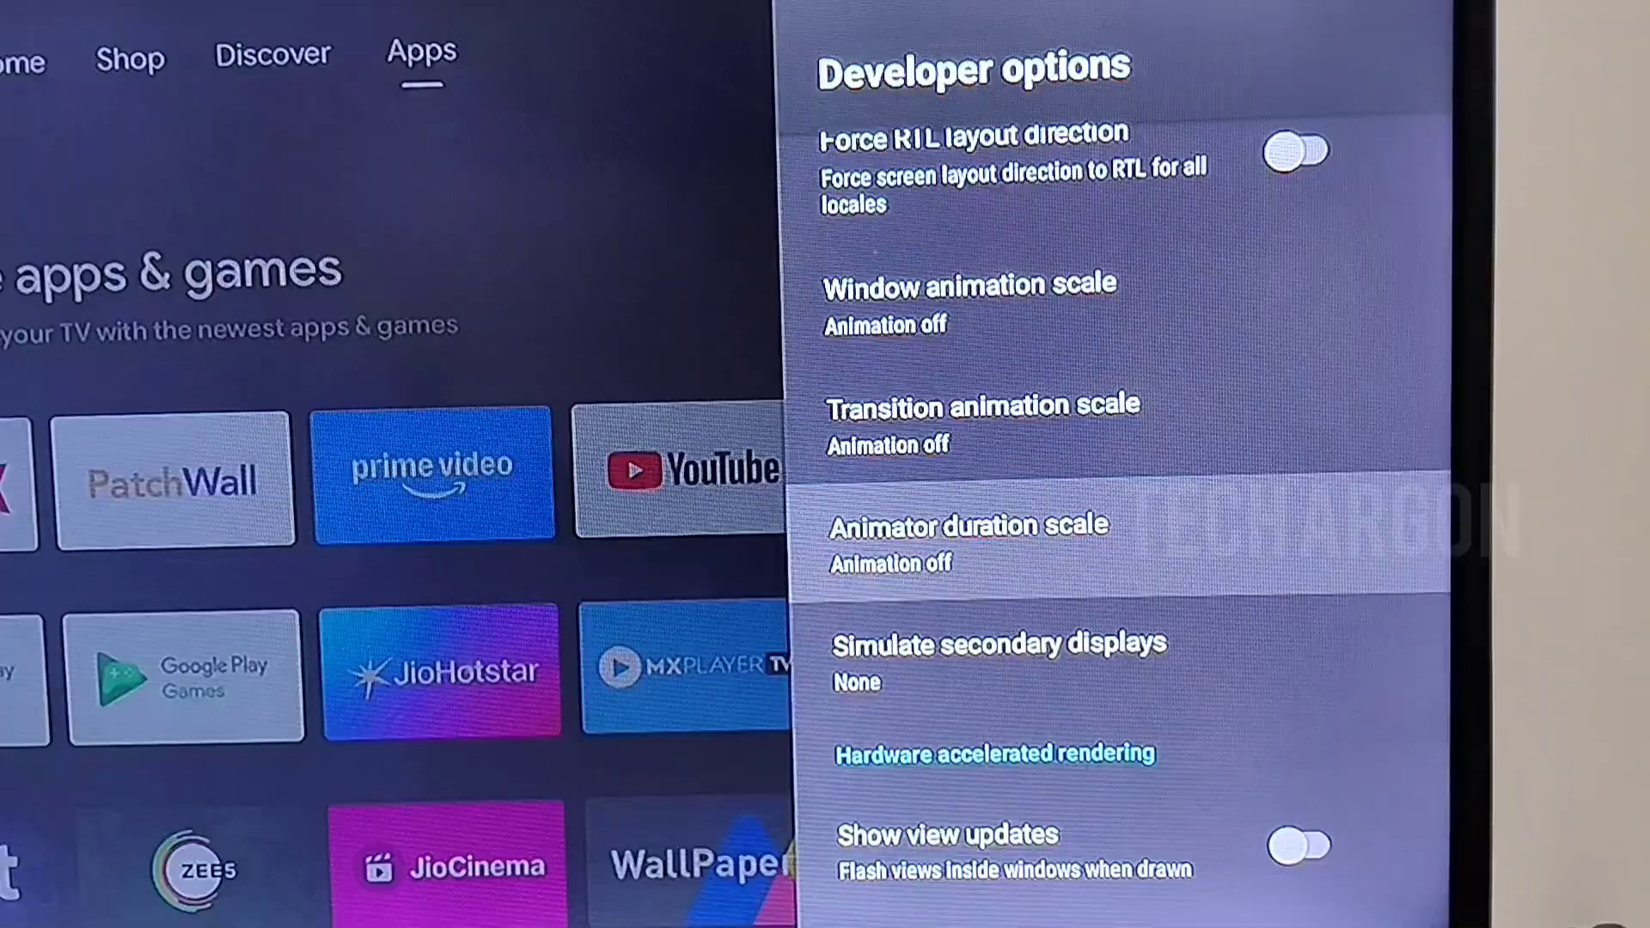
pyautogui.press('Escape')
pyautogui.press('Escape')
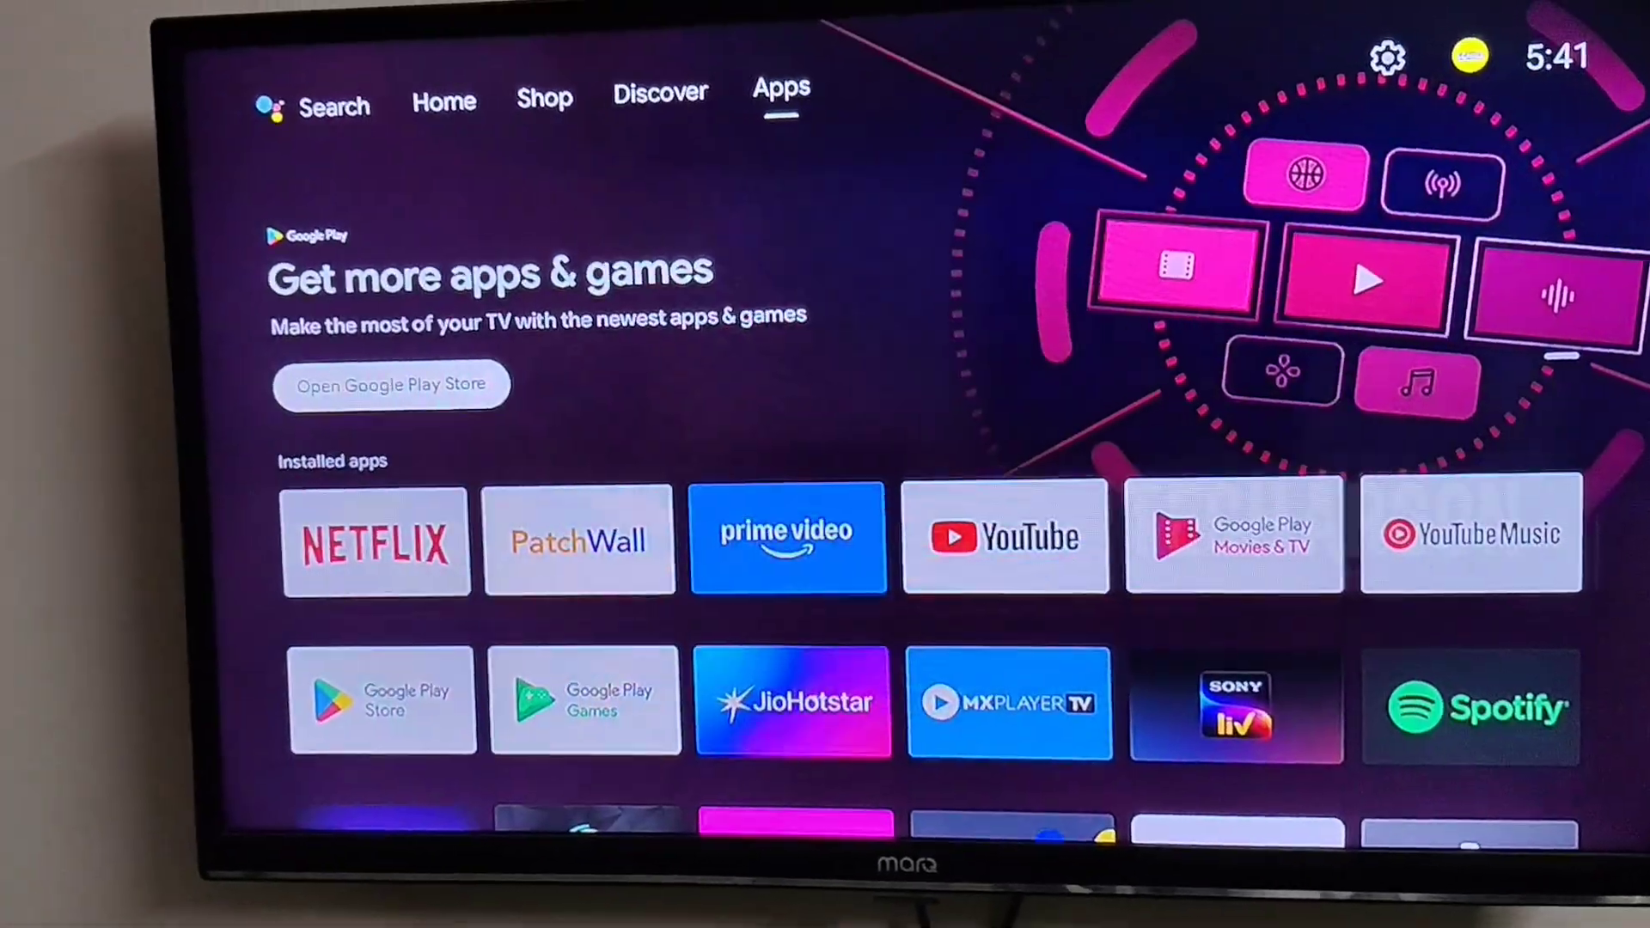
pyautogui.press('Down')
pyautogui.press('Right')
pyautogui.press('Right')
pyautogui.press('Right')
pyautogui.press('Right')
pyautogui.press('Right')
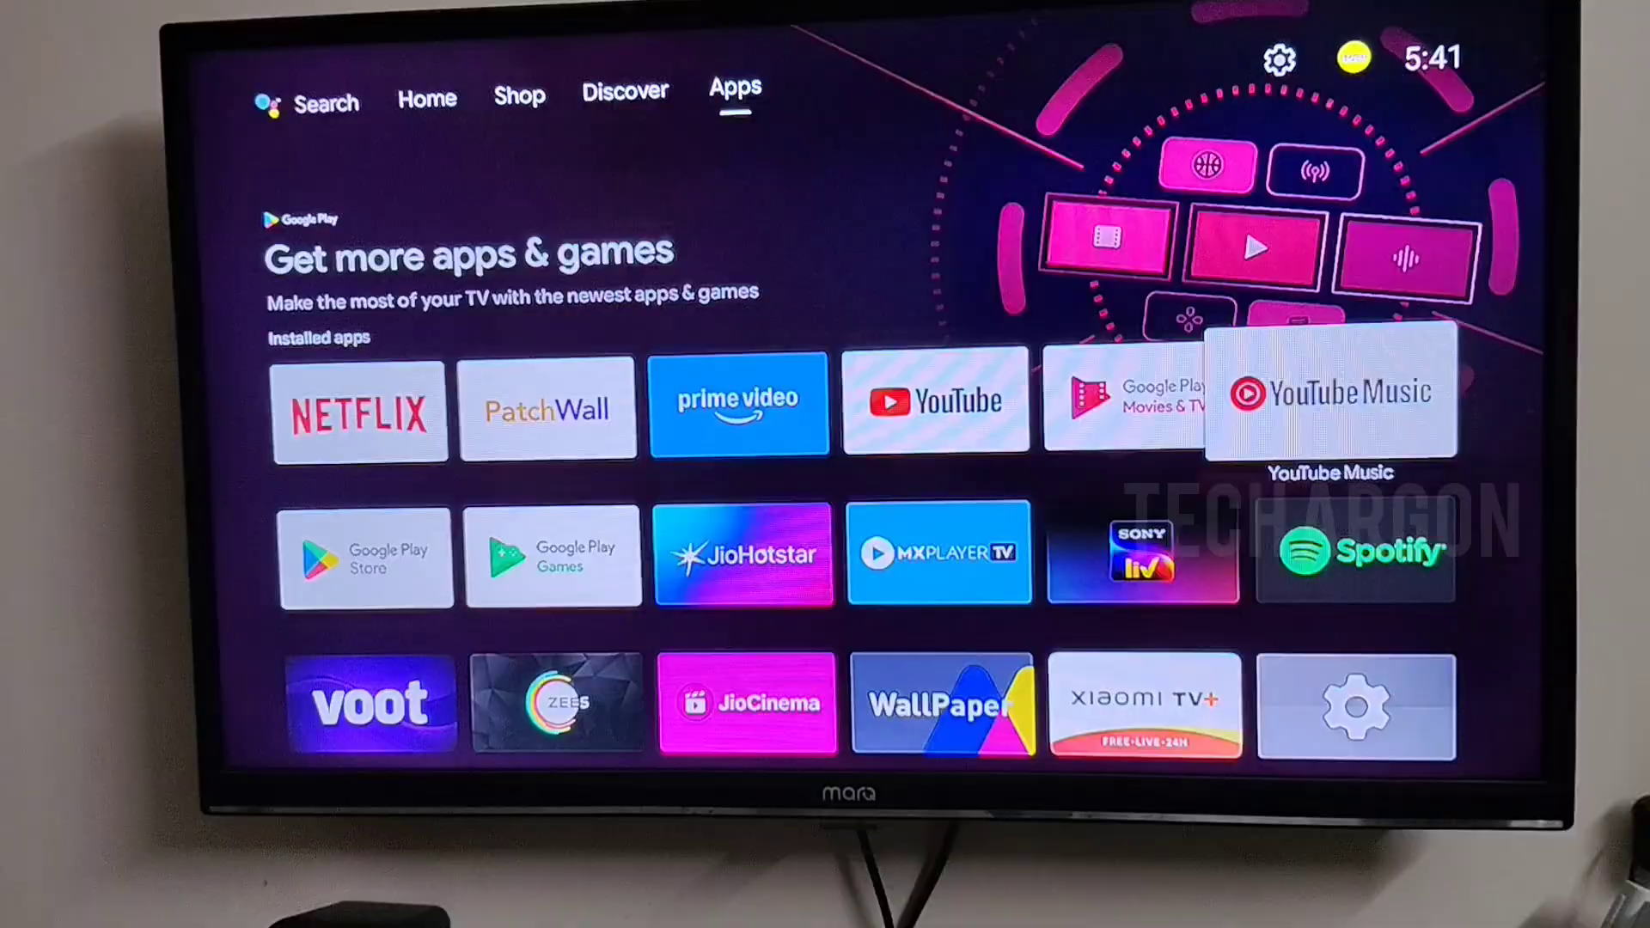
pyautogui.press('Left')
pyautogui.press('Left')
pyautogui.press('Left')
pyautogui.press('Left')
pyautogui.press('Up')
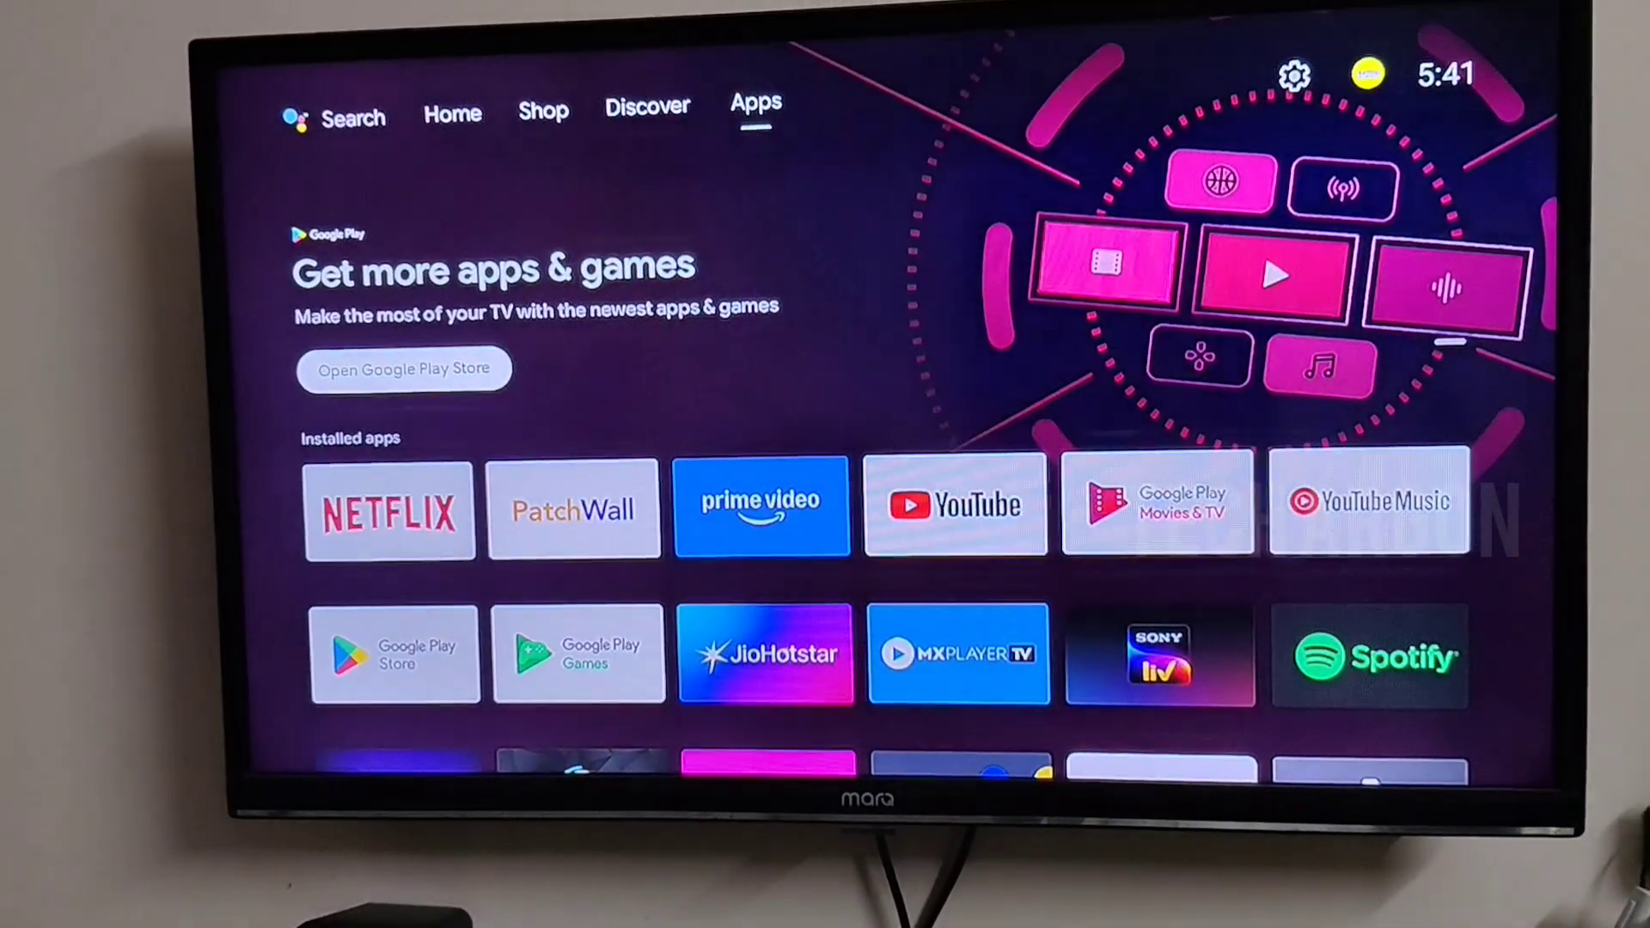
pyautogui.press('Down')
pyautogui.press('Up')
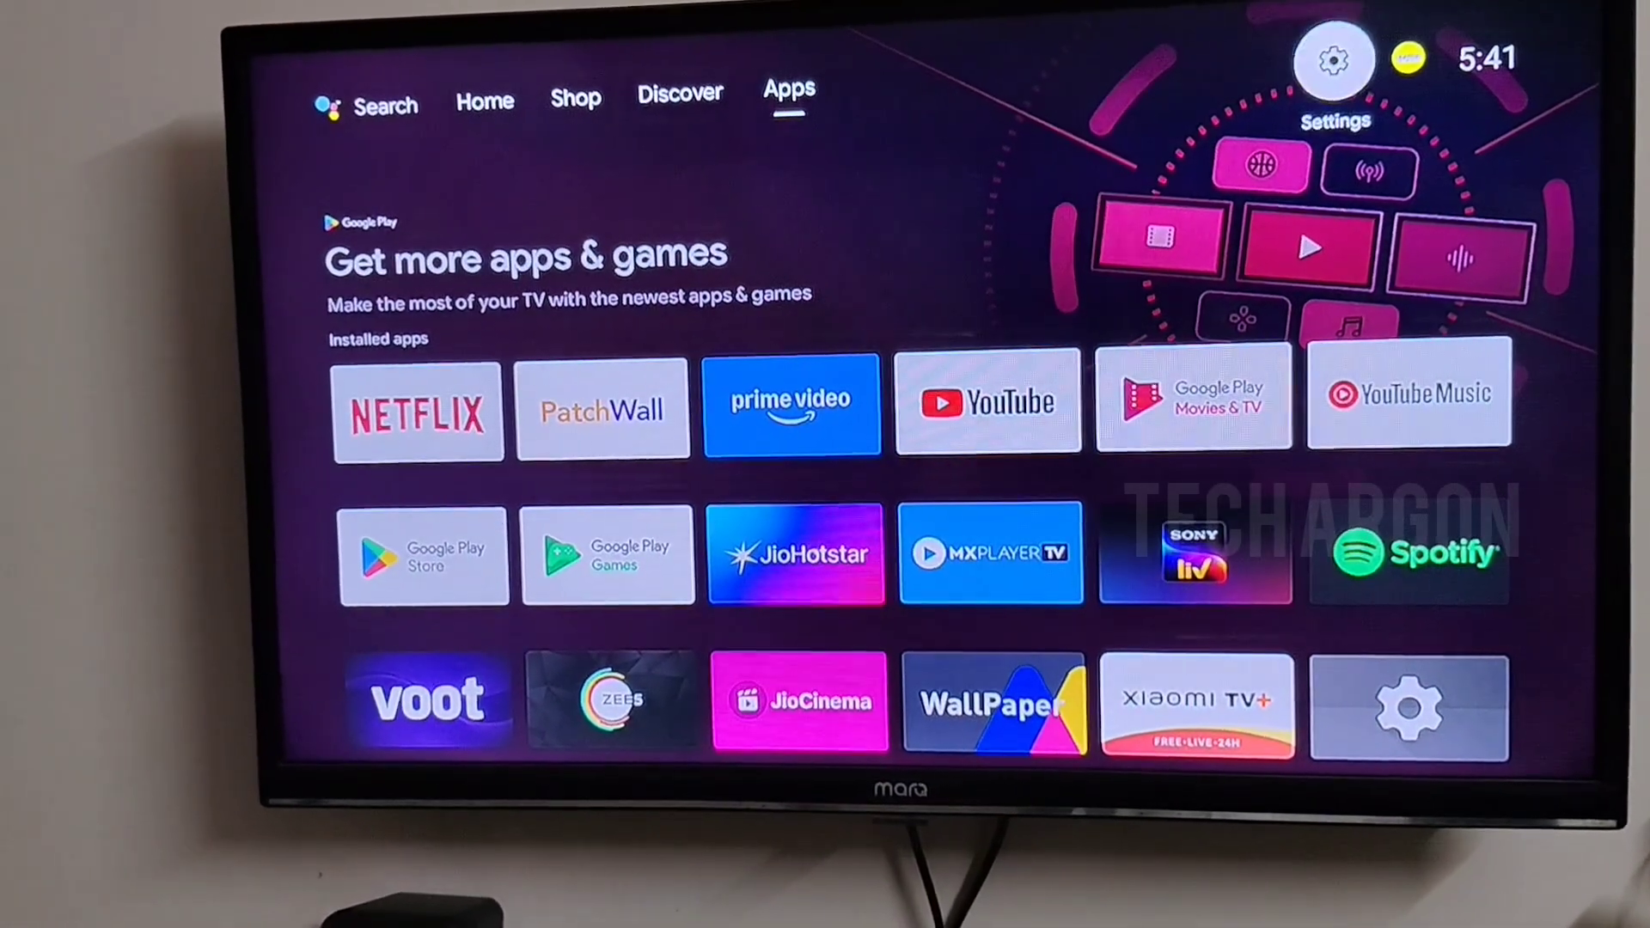
pyautogui.press('Down')
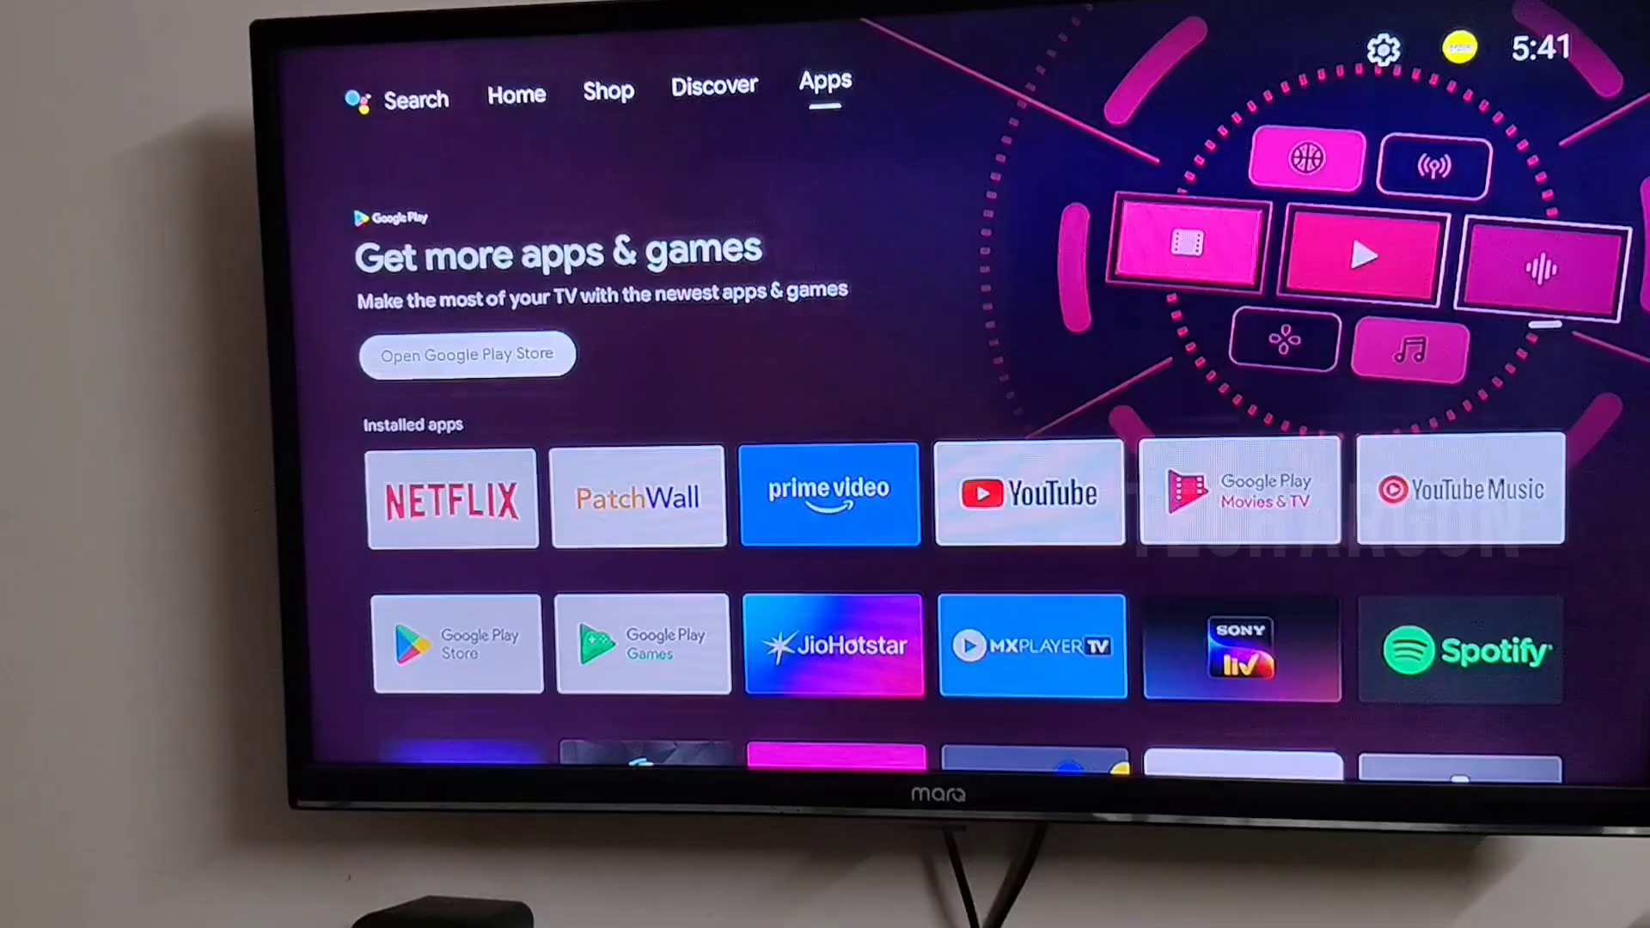
pyautogui.press('Down')
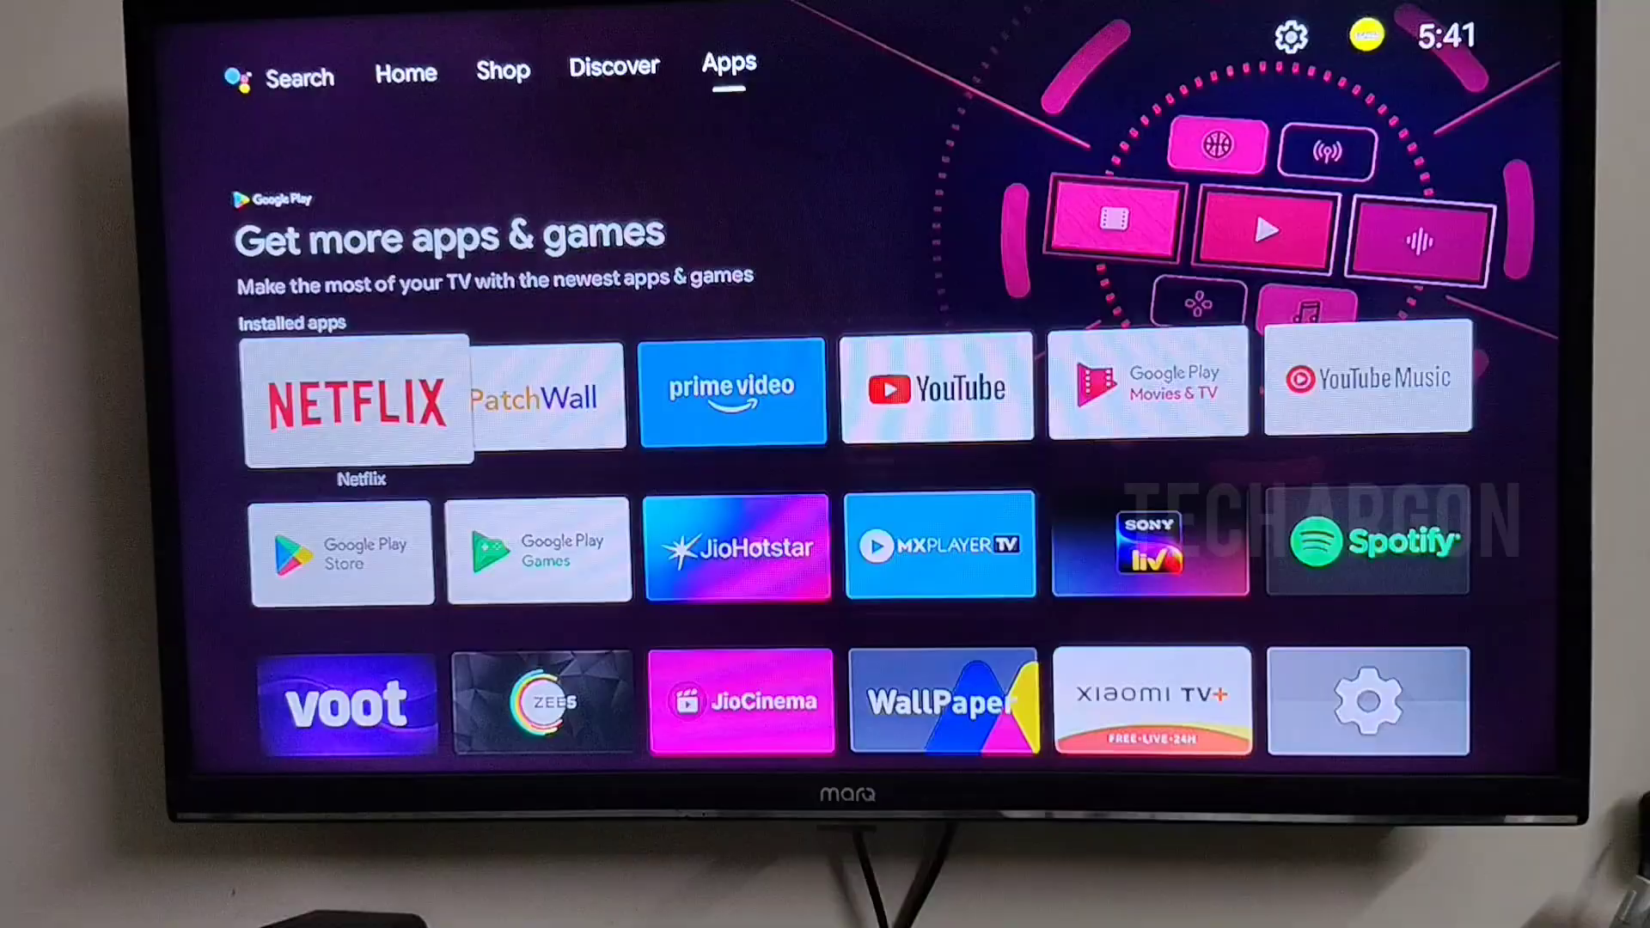
pyautogui.press('Down')
pyautogui.press('Right')
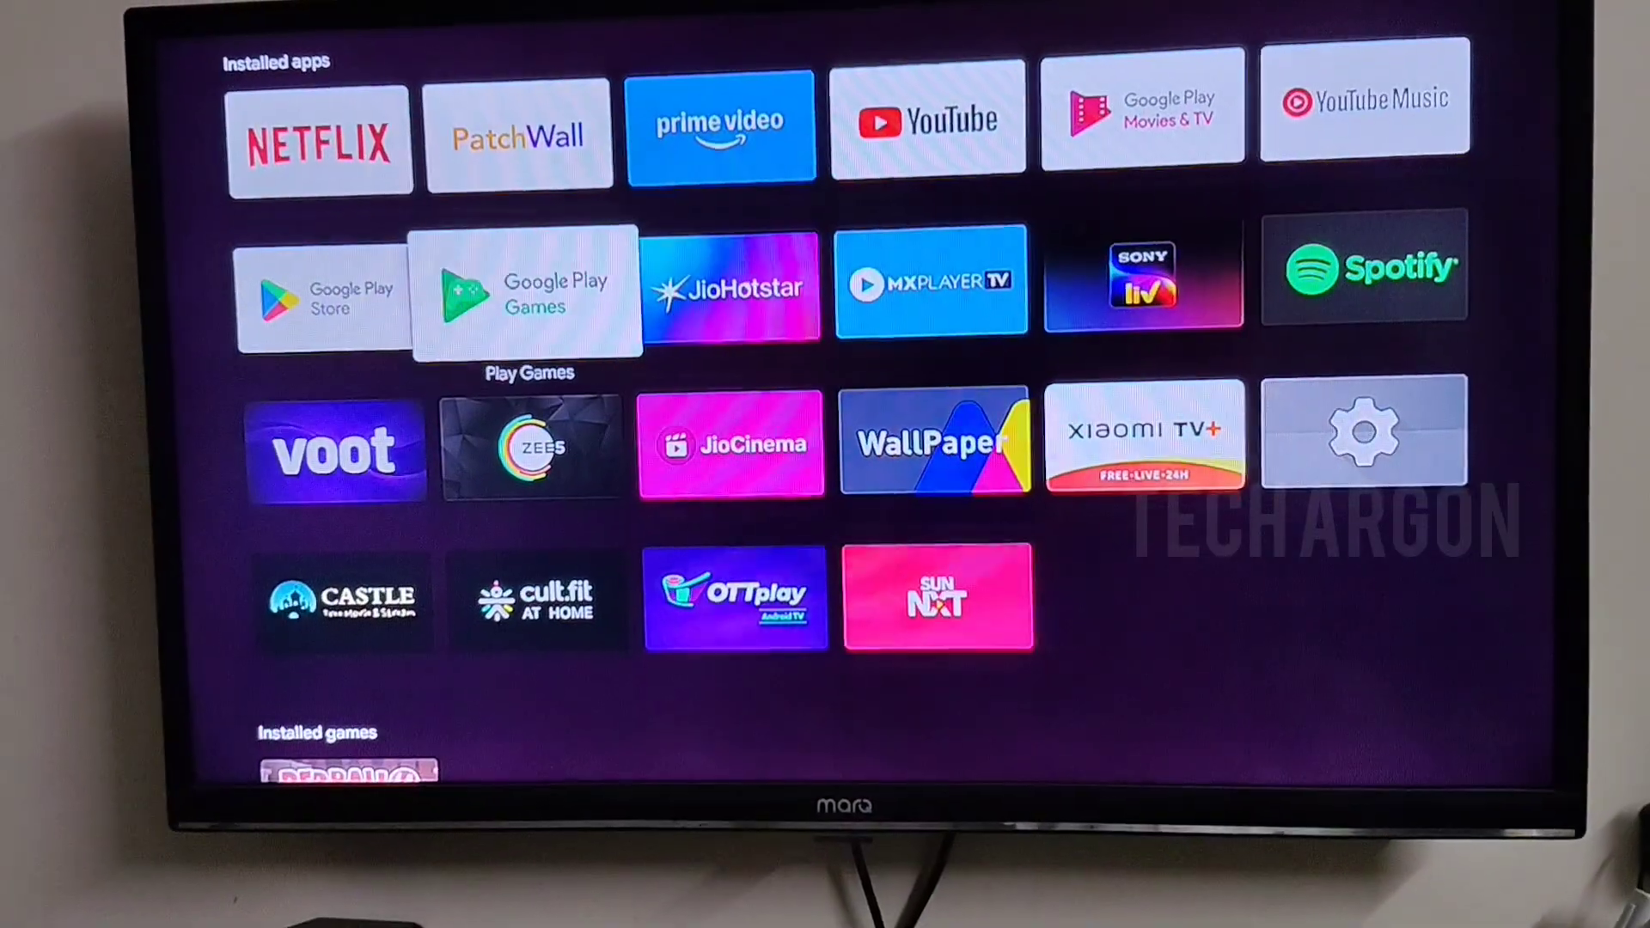
pyautogui.press('Right')
pyautogui.press('Right')
pyautogui.press('Right')
pyautogui.press('Up')
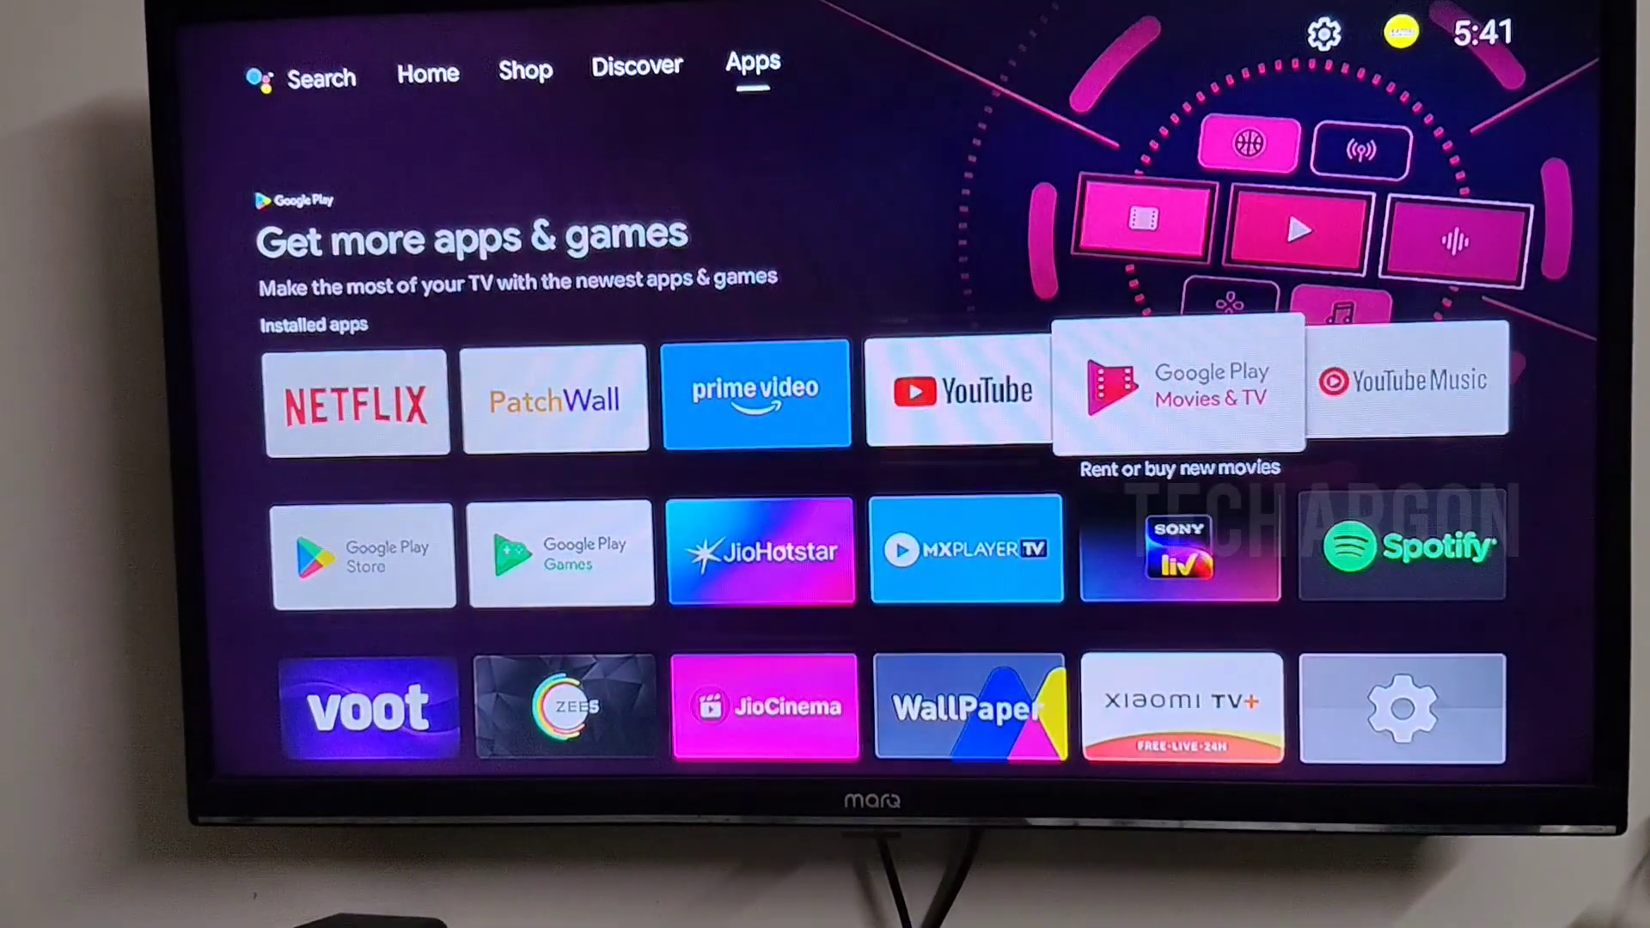
pyautogui.press('Left')
pyautogui.press('Left')
pyautogui.press('Left')
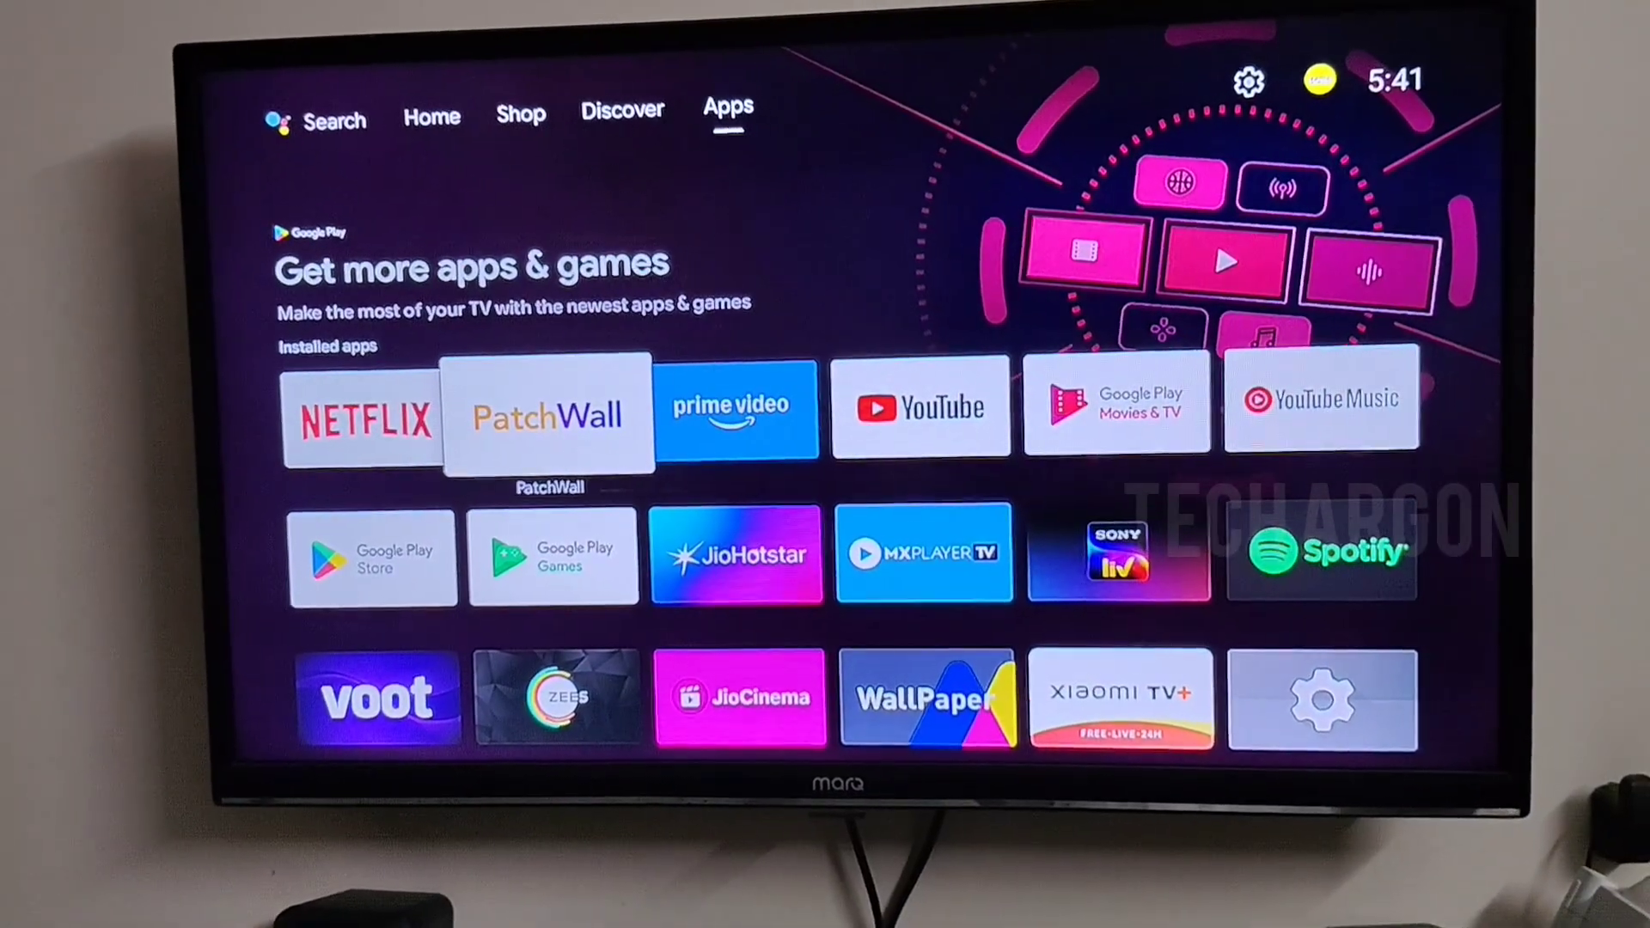
pyautogui.press('Right')
pyautogui.press('Right')
pyautogui.press('Right')
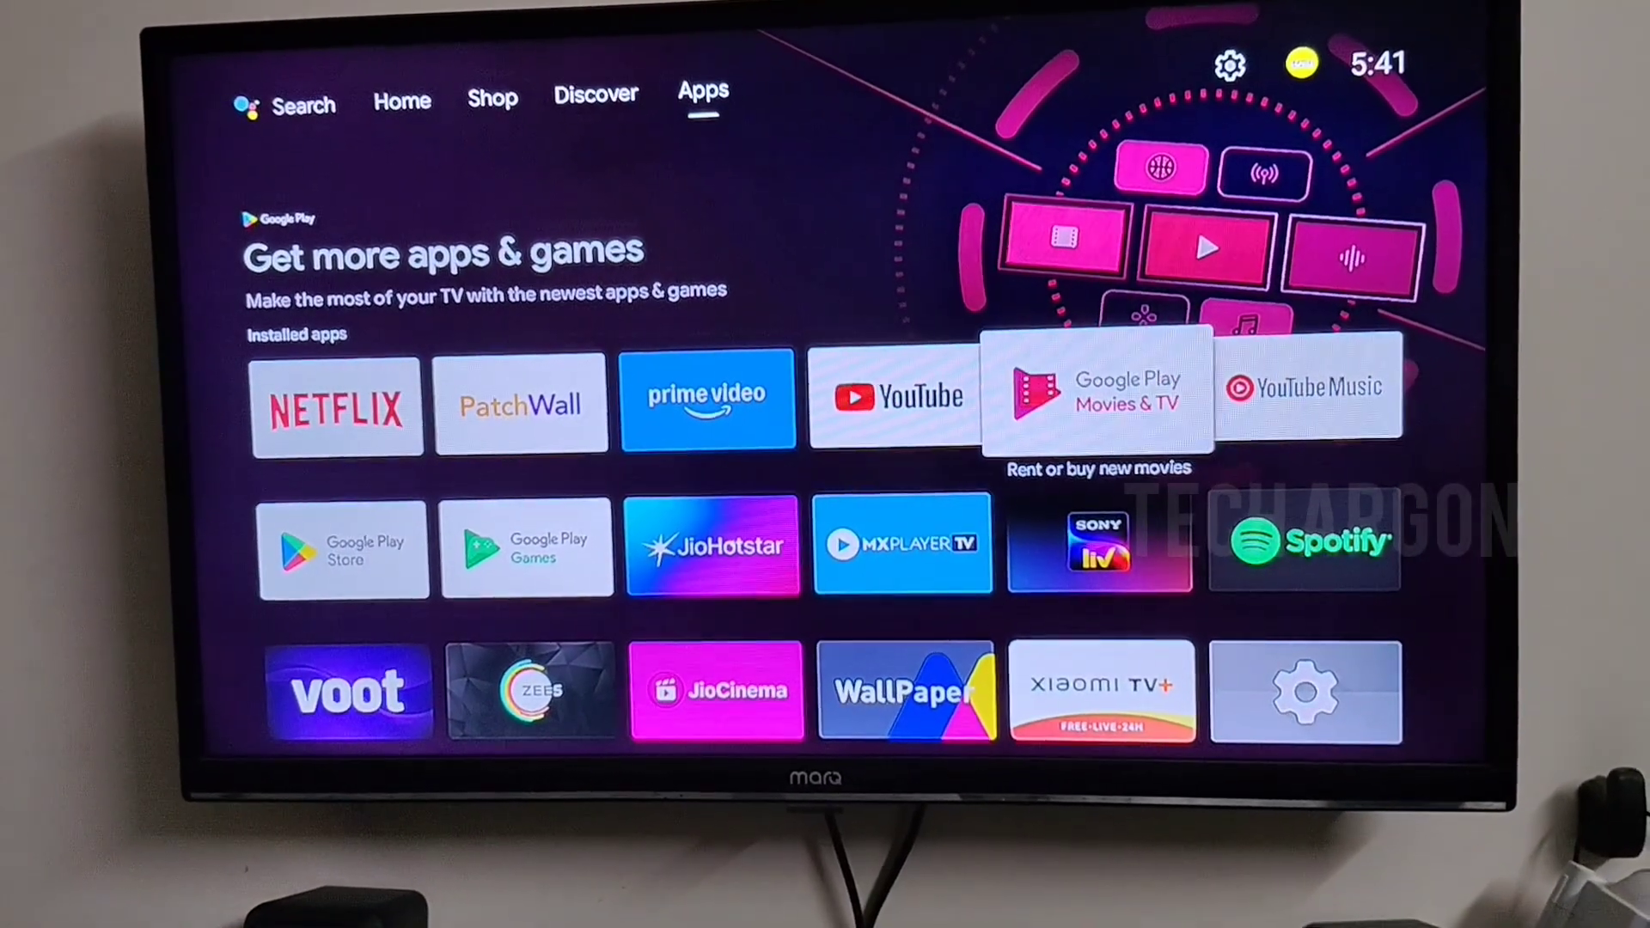
pyautogui.press('Right')
pyautogui.press('Down')
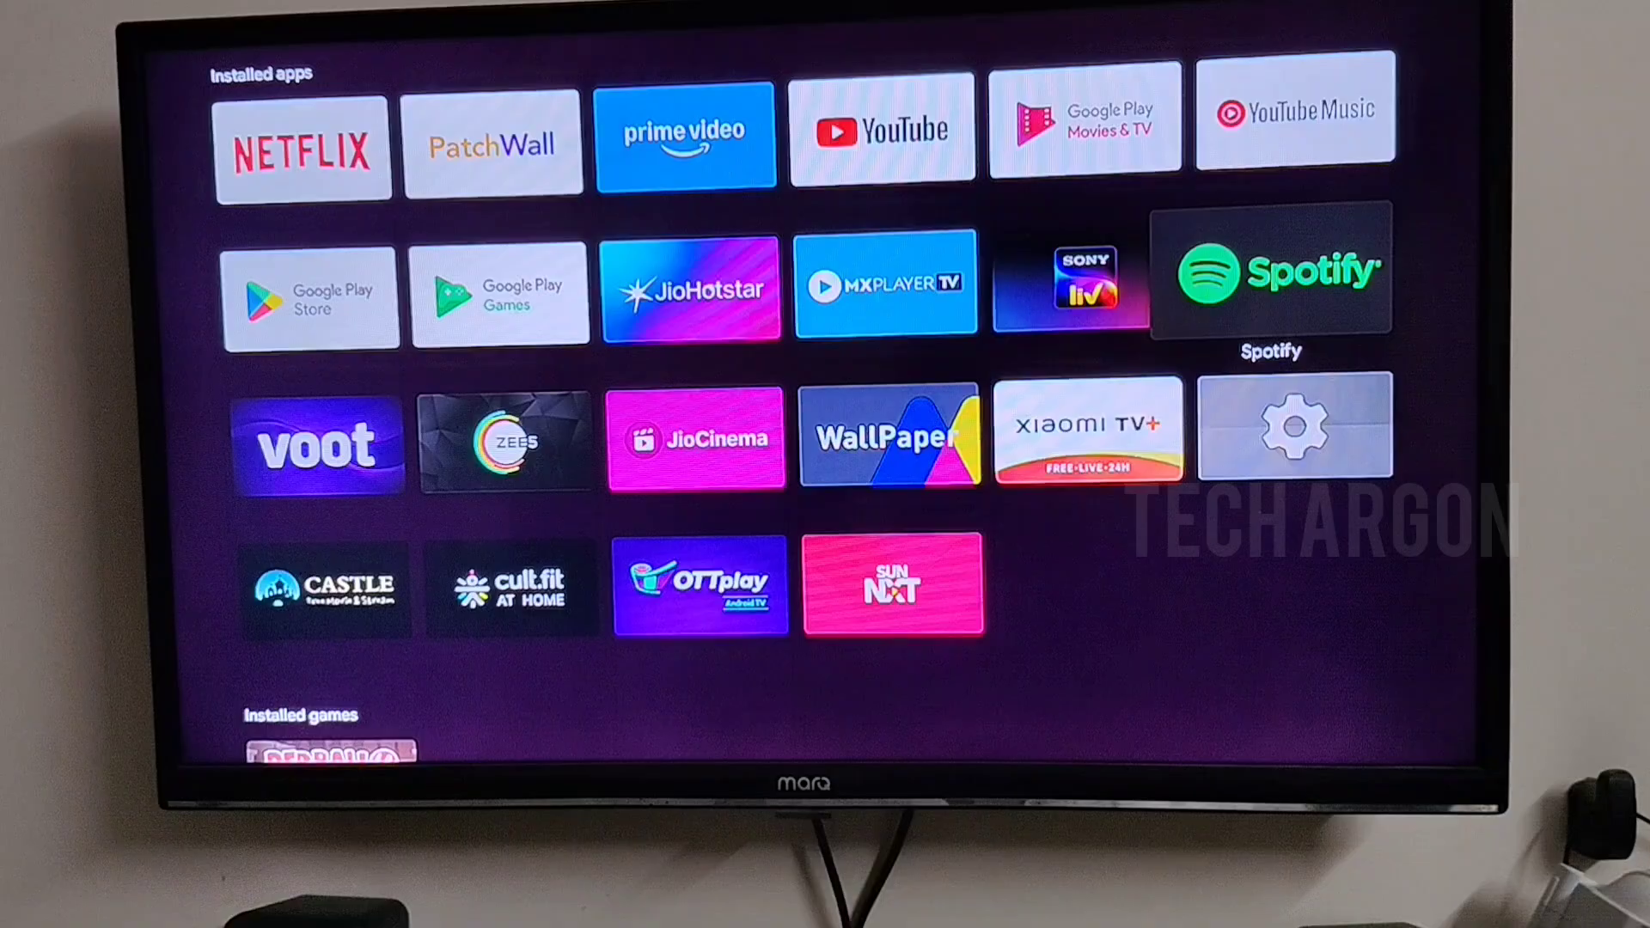
pyautogui.press('Left')
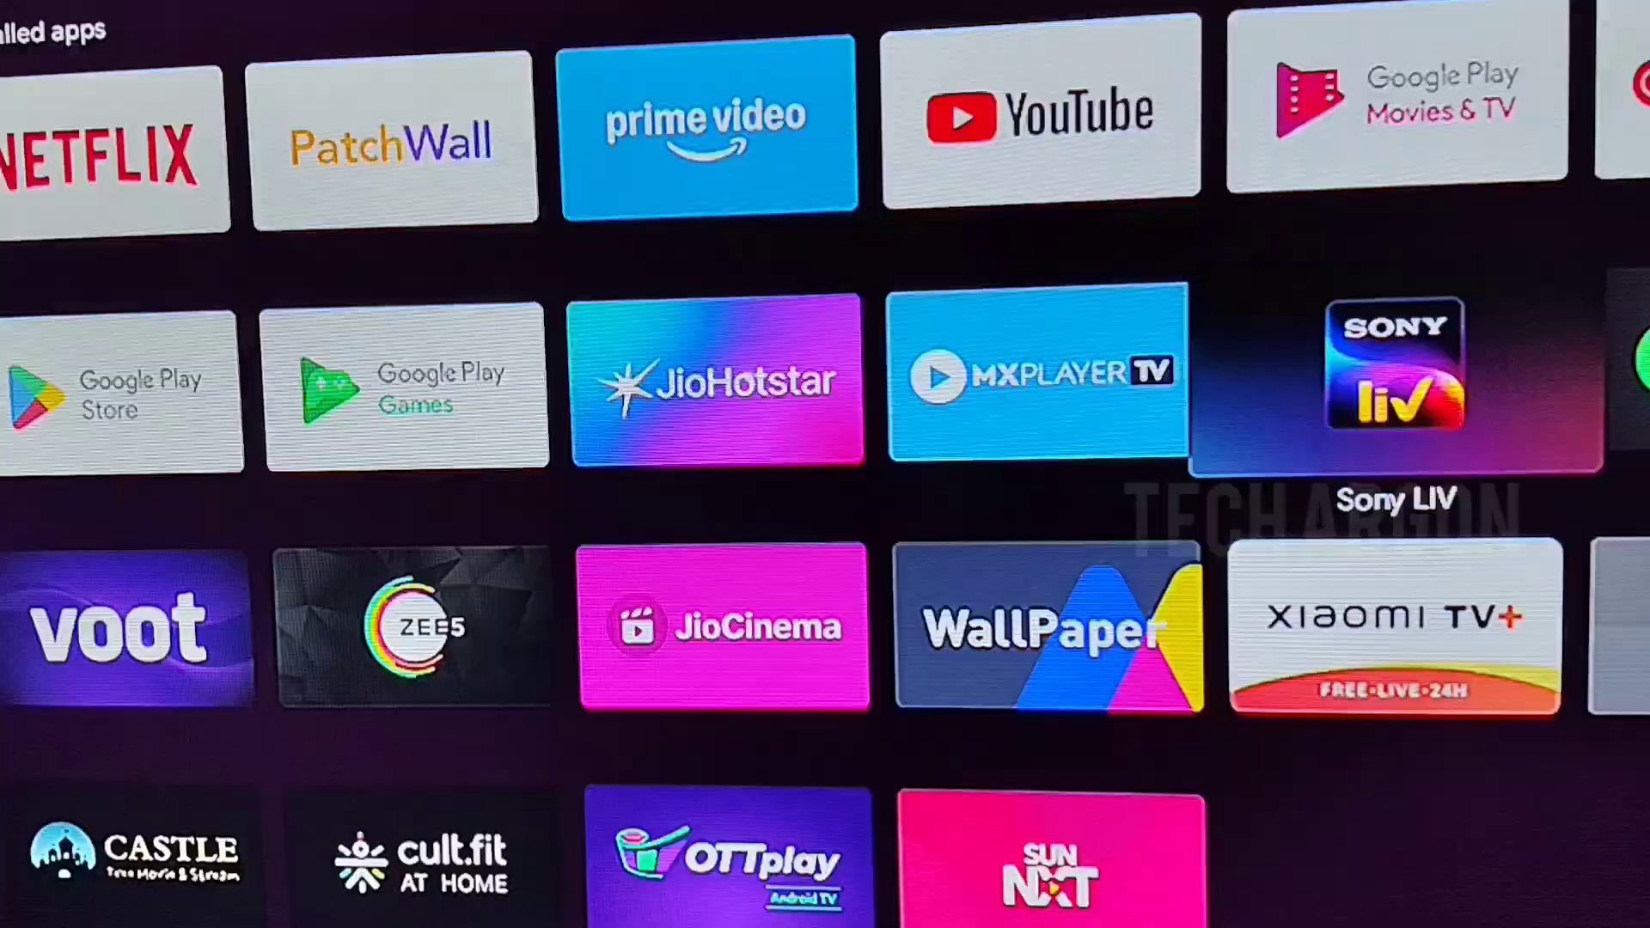
pyautogui.press('Up')
pyautogui.press('Left')
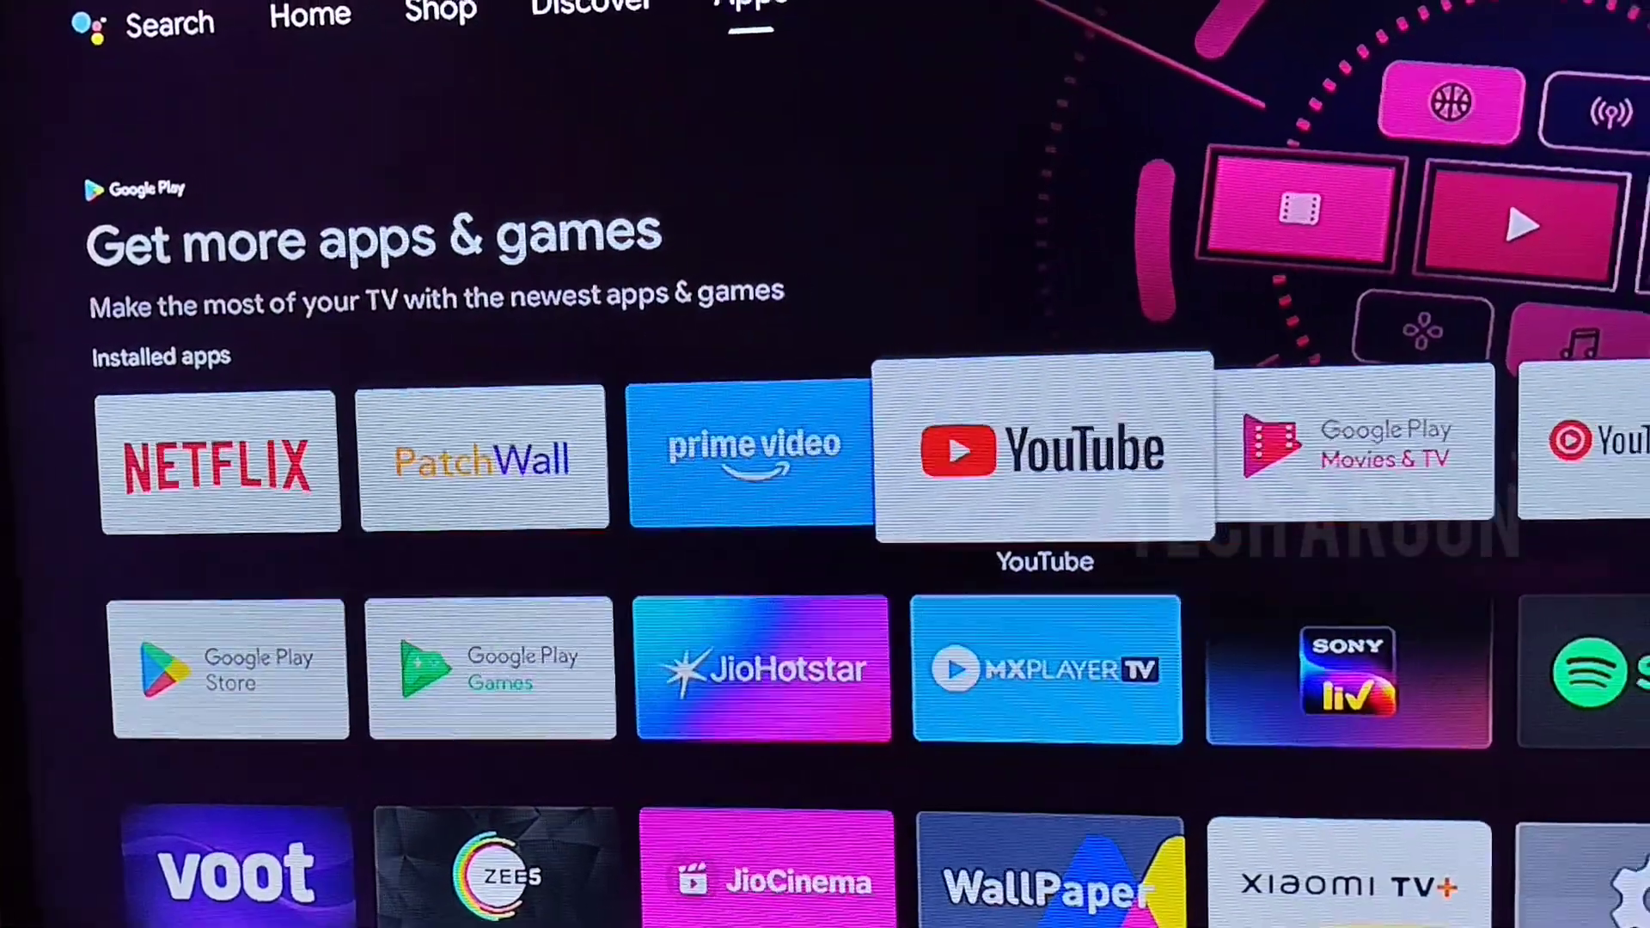